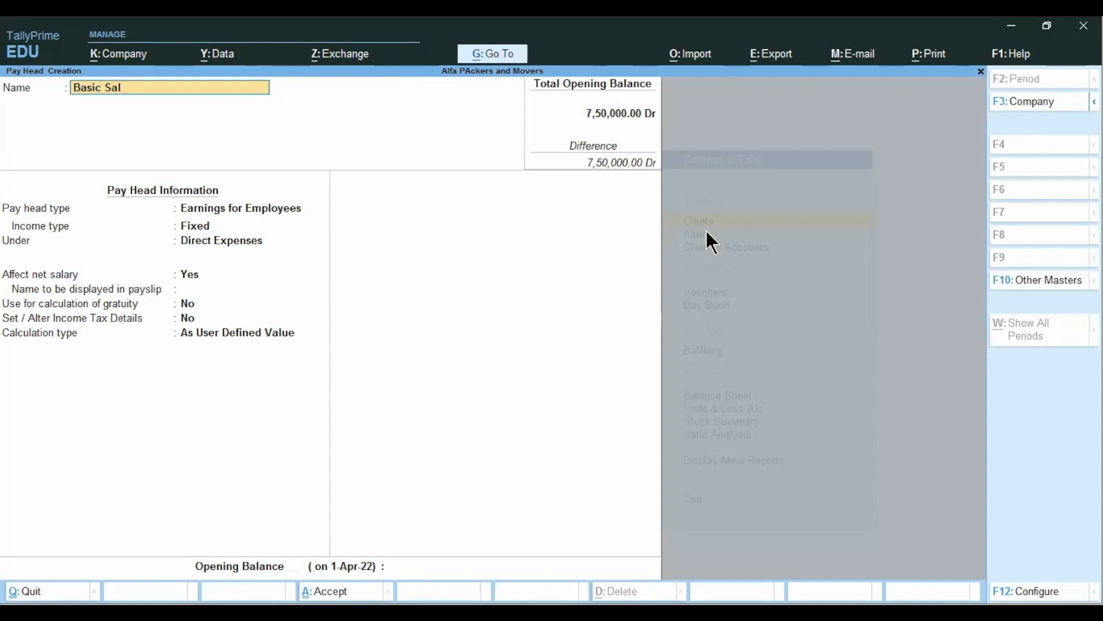
Complete the new pay head's name as Basic Salary
key(BackSpace)
key(BackSpace)
key(BackSpace)
text(ry)
key(Return)
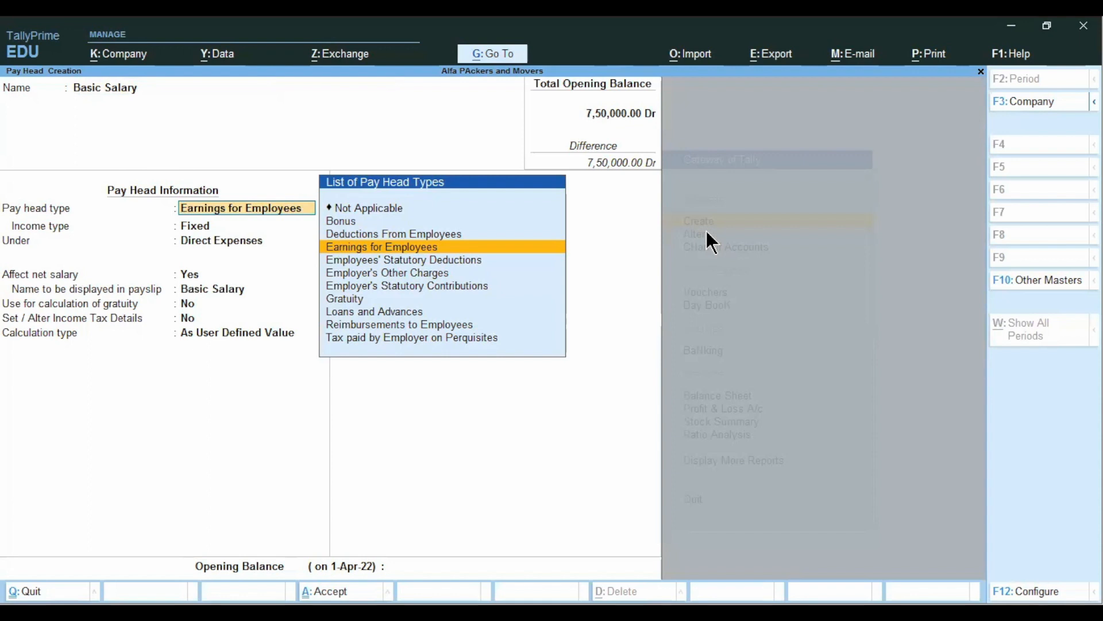
Examine the available pay head types, from Bonus through Tax paid by Employer on Perquisites
key(Up)
key(Up)
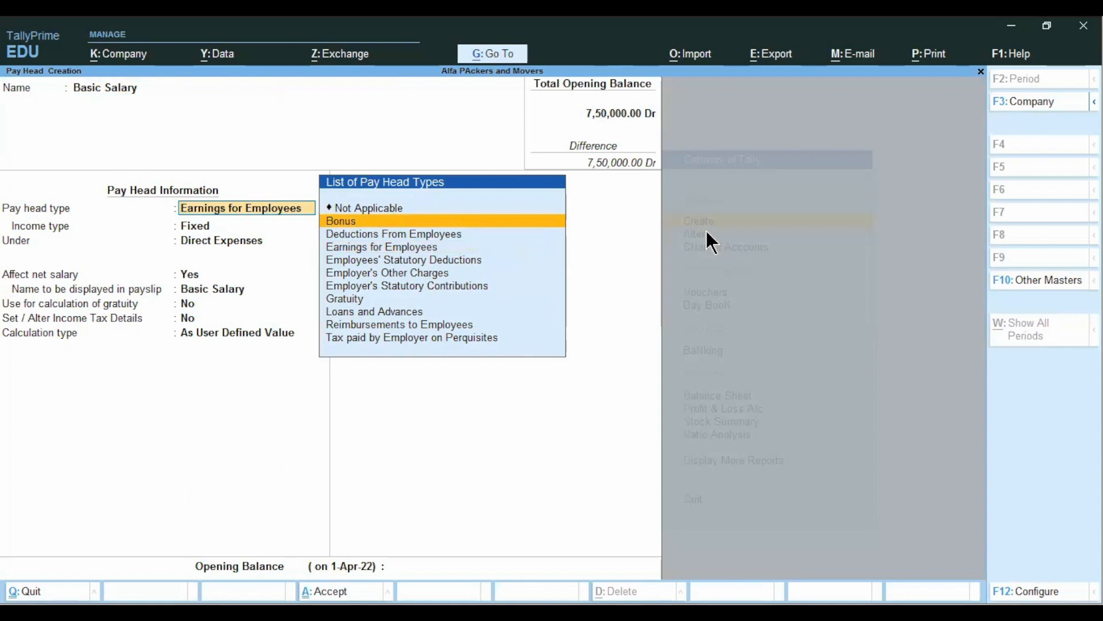
key(Down)
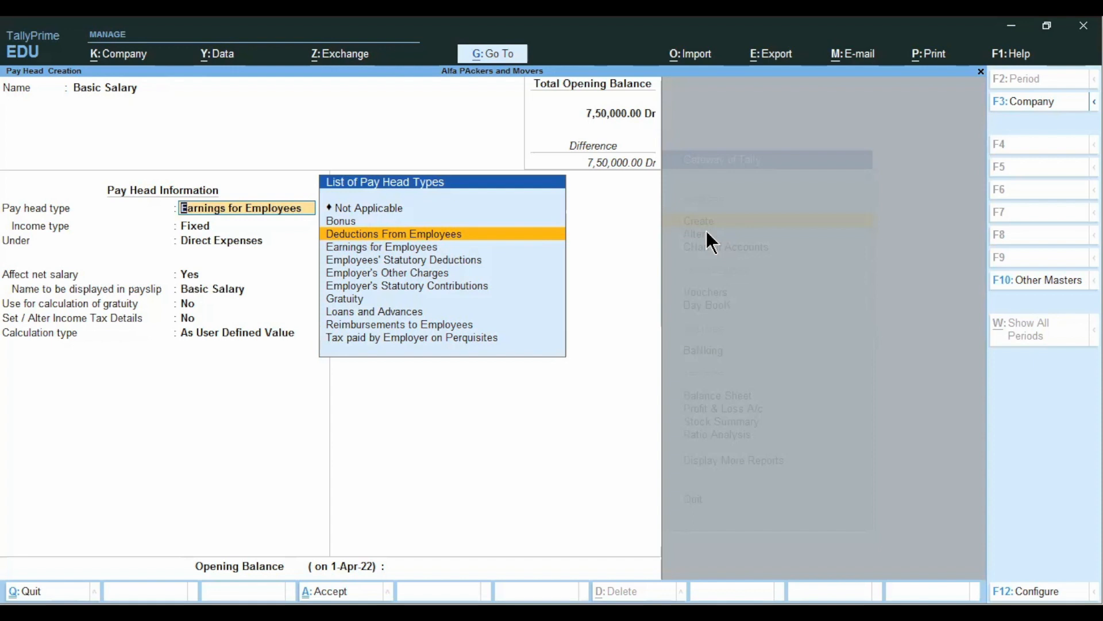
key(Down)
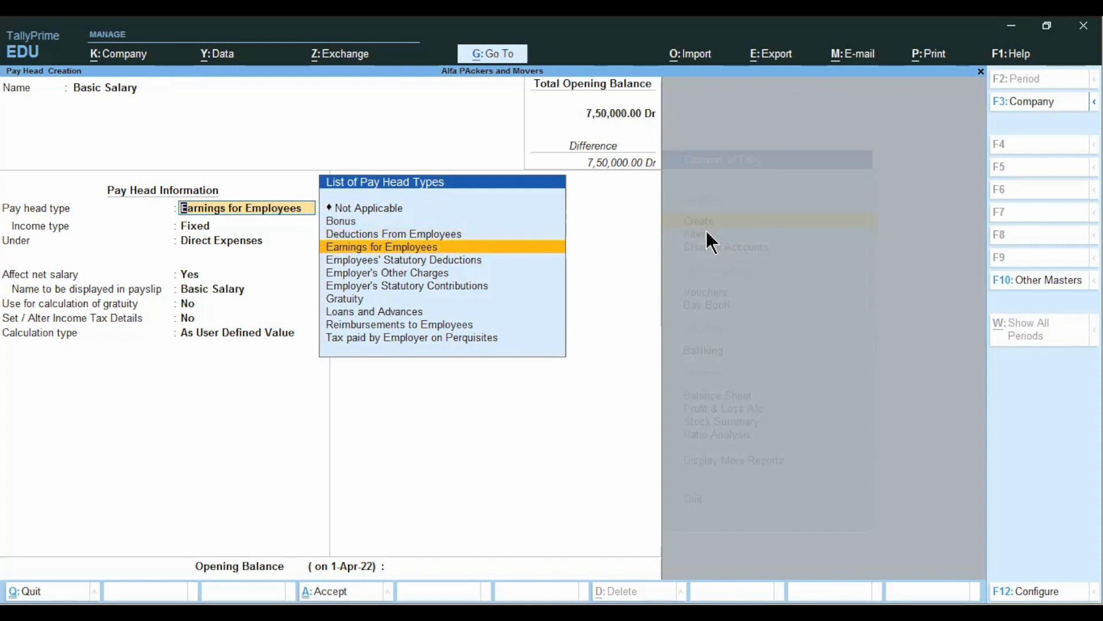
key(Down)
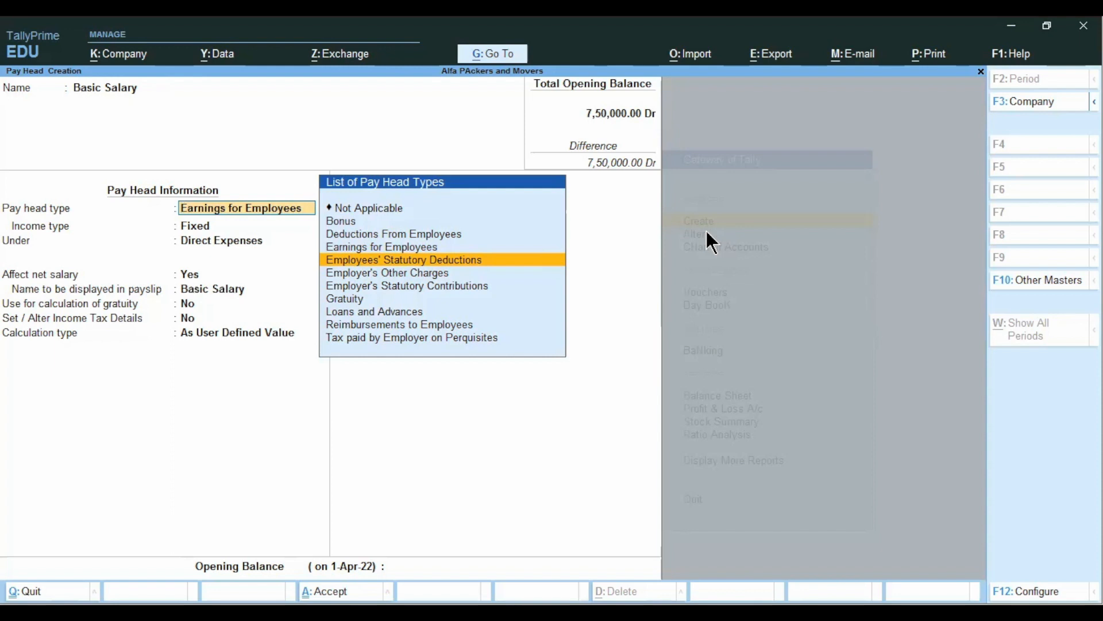
key(Down)
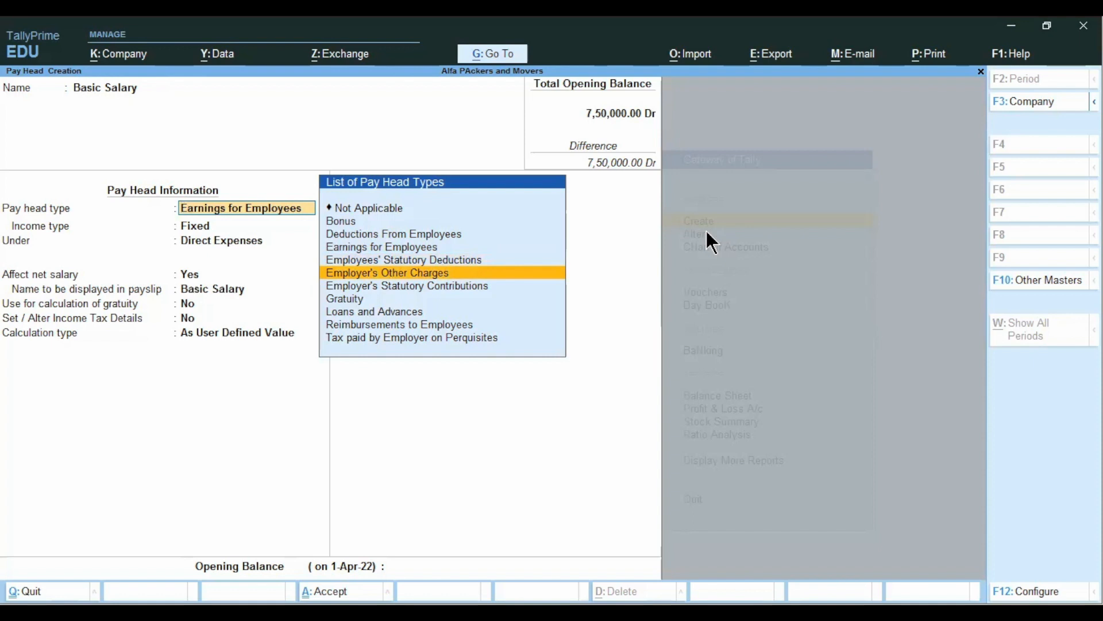
key(Down)
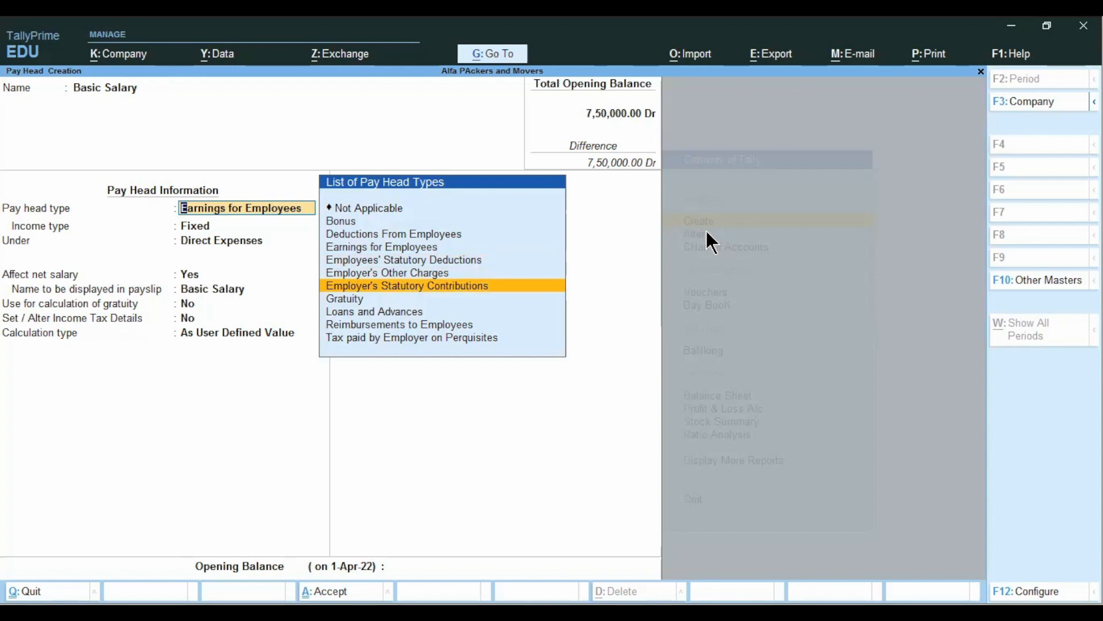
key(Down)
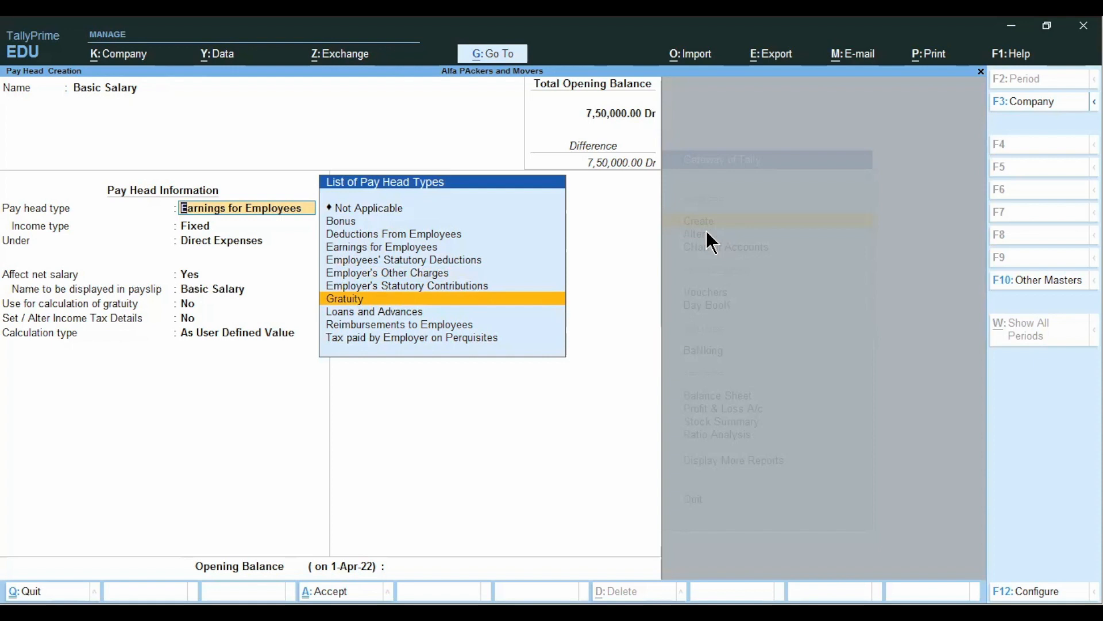
key(Down)
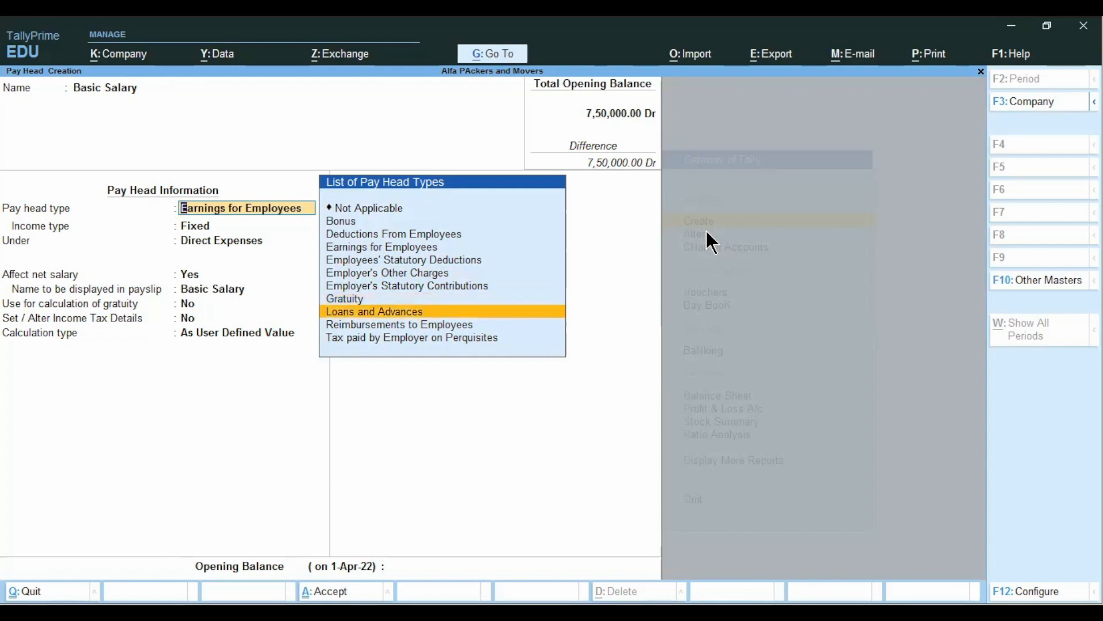
key(Down)
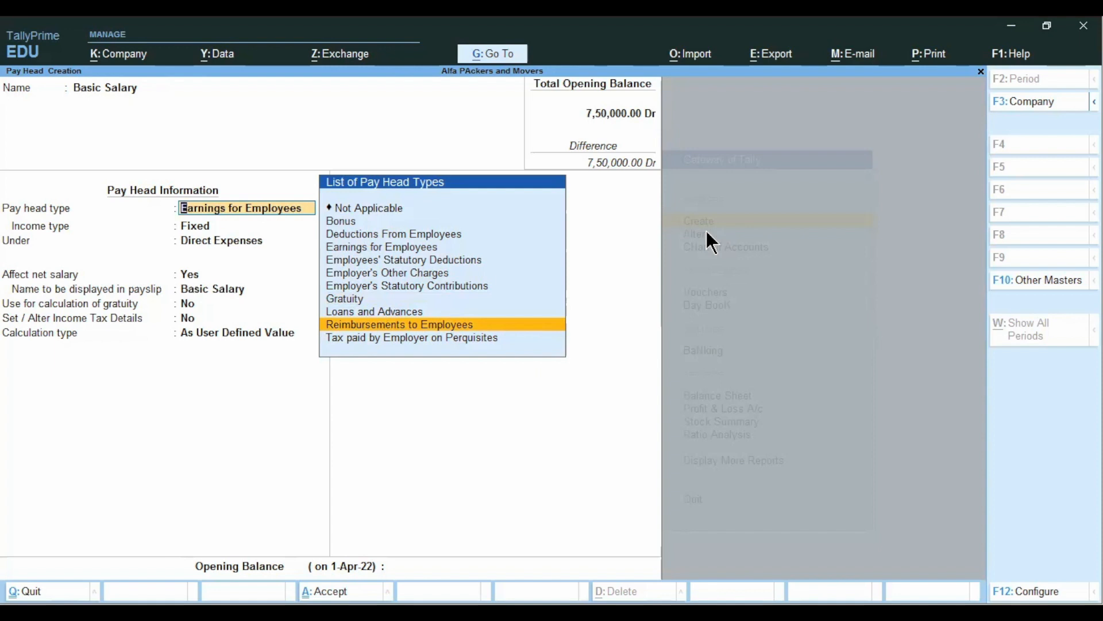
key(Down)
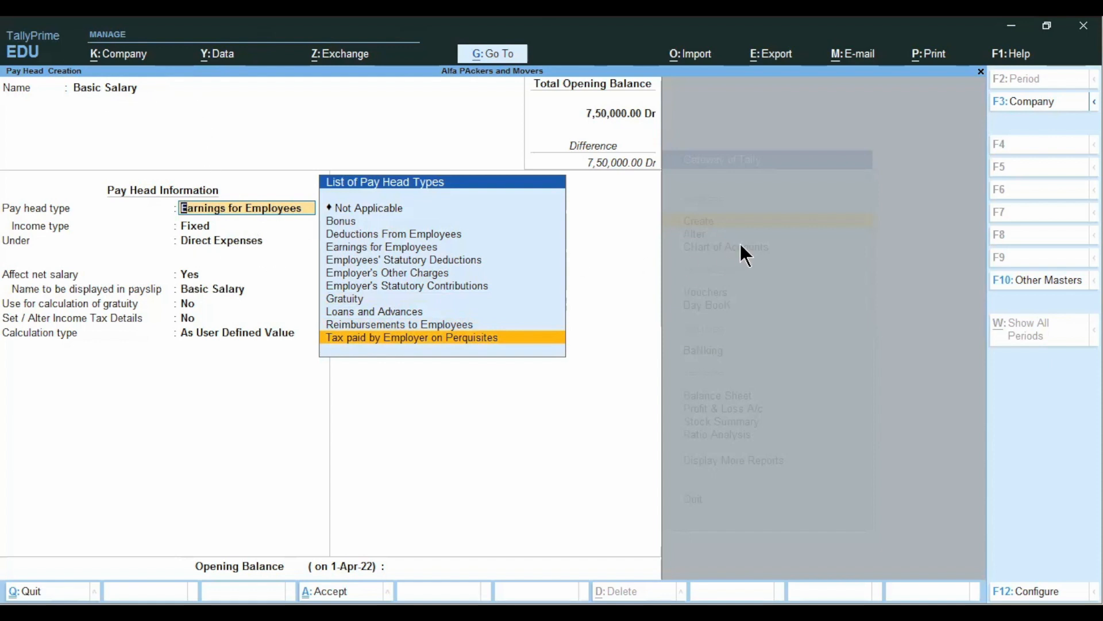
Set the pay head type to Earnings for Employees and the income type to Fixed
key(Up)
key(Up)
key(Up)
key(Up)
key(Up)
key(Up)
key(Up)
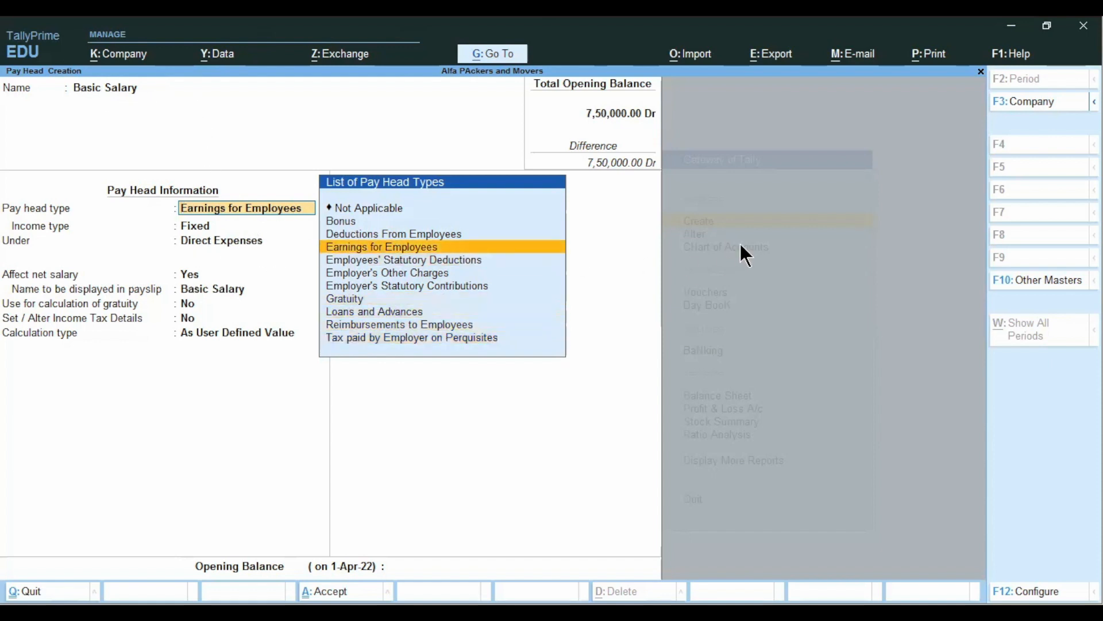
key(Return)
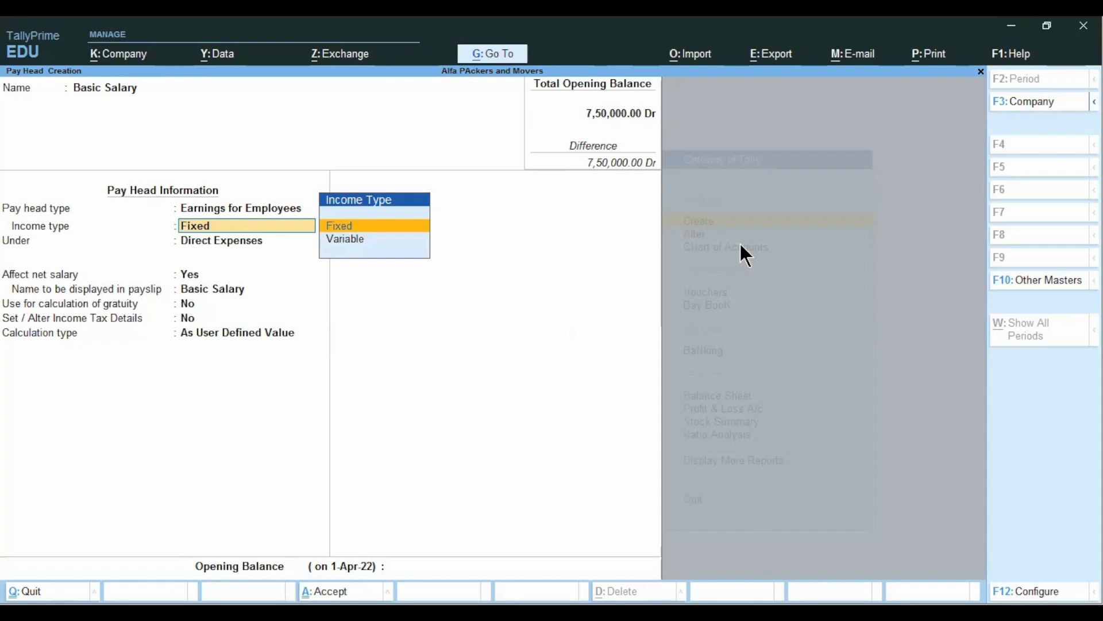
key(Return)
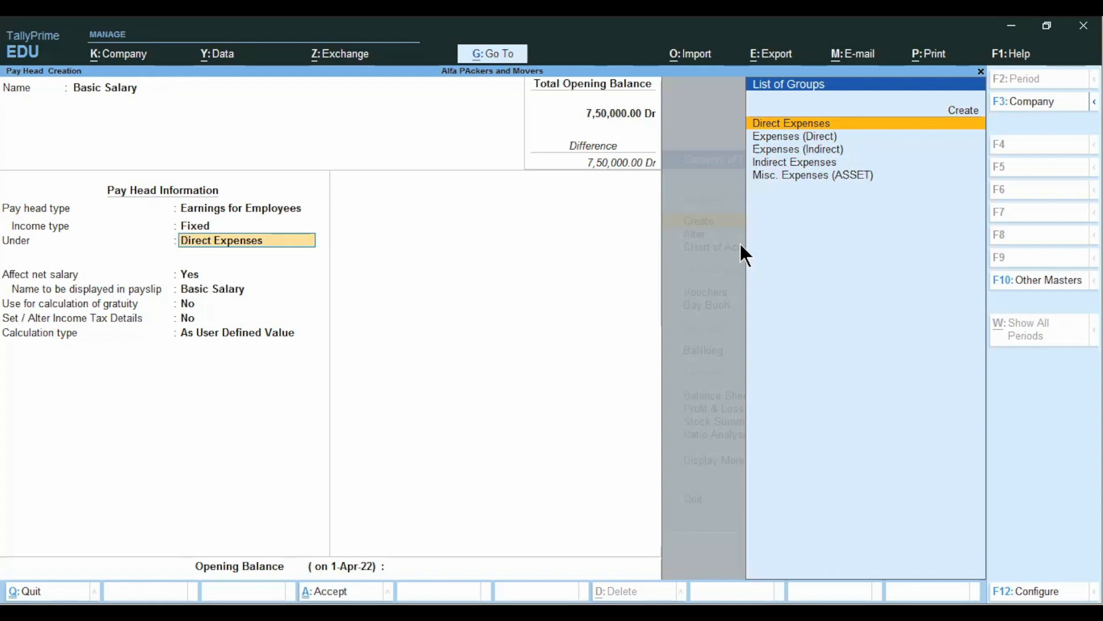
Place the pay head under the Indirect Expenses group and accept Yes for Affect net salary
key(Down)
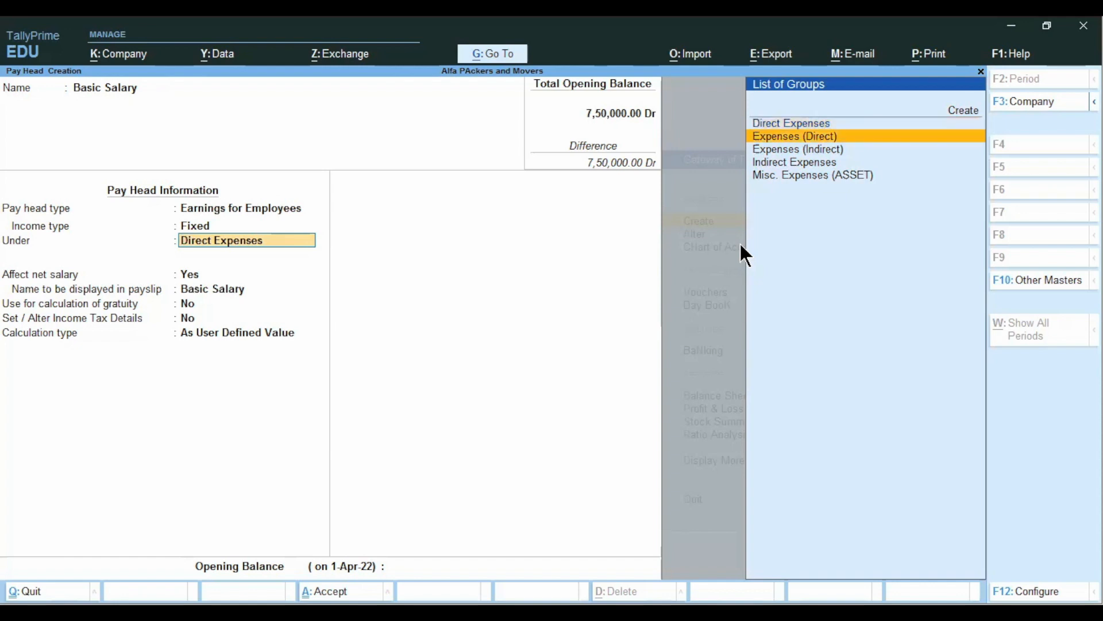
key(Down)
key(Down)
key(Return)
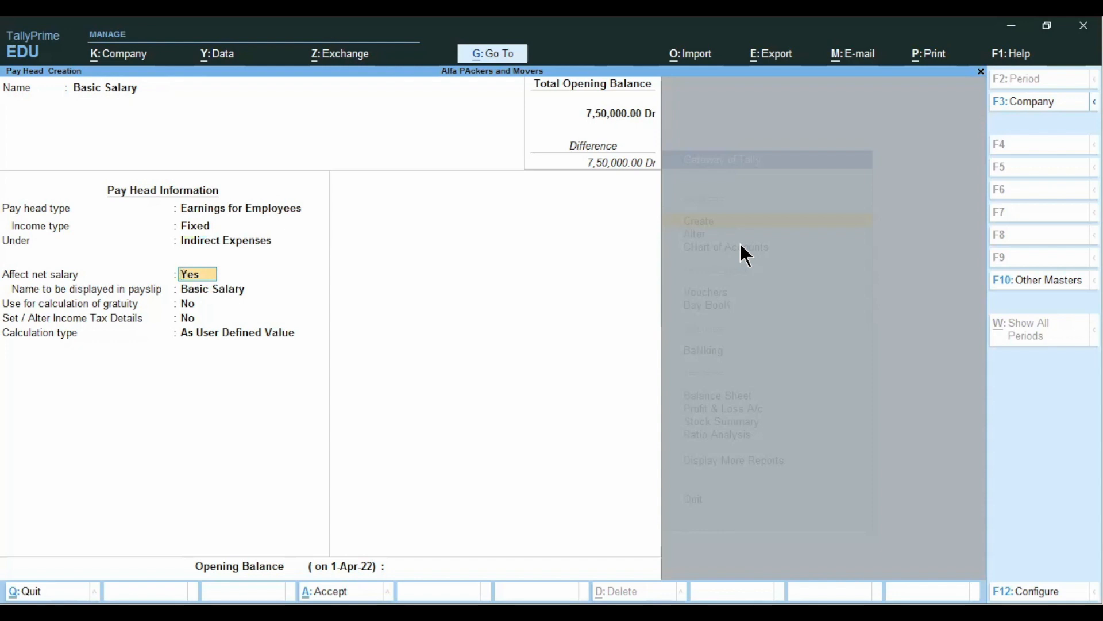
key(Return)
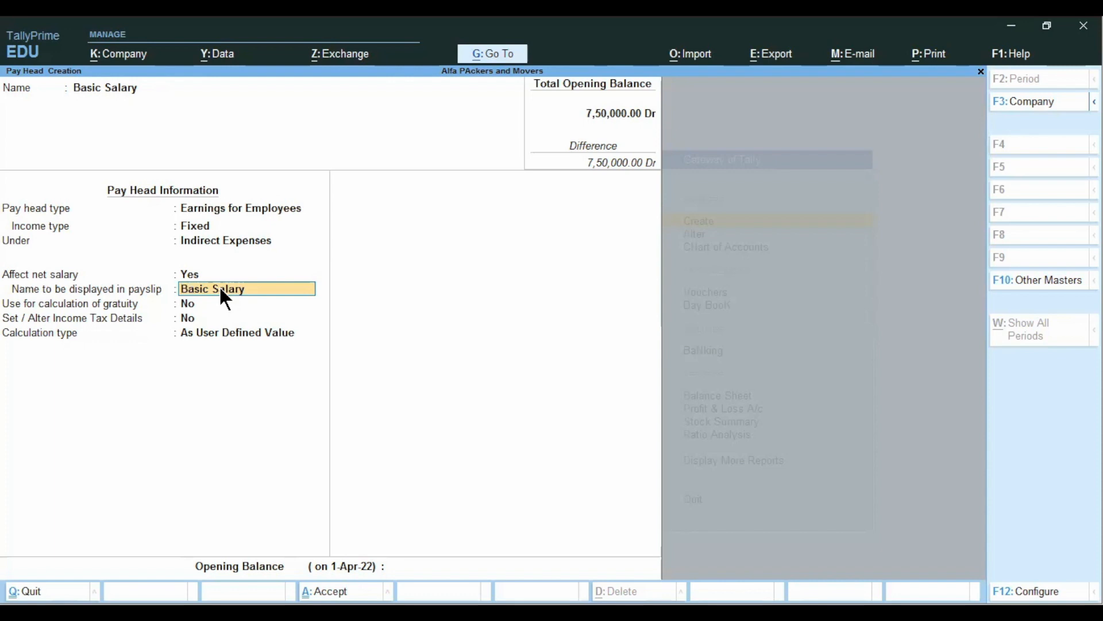
Accept the payslip display name Basic Salary and set Use for calculation of gratuity to Yes
click(189, 313)
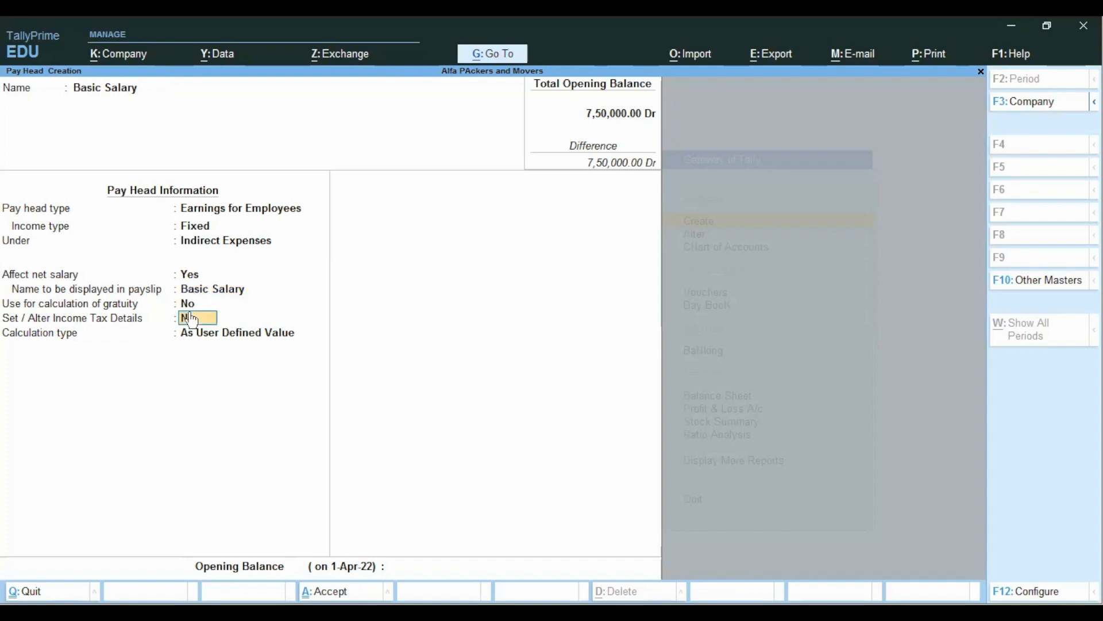
key(Up)
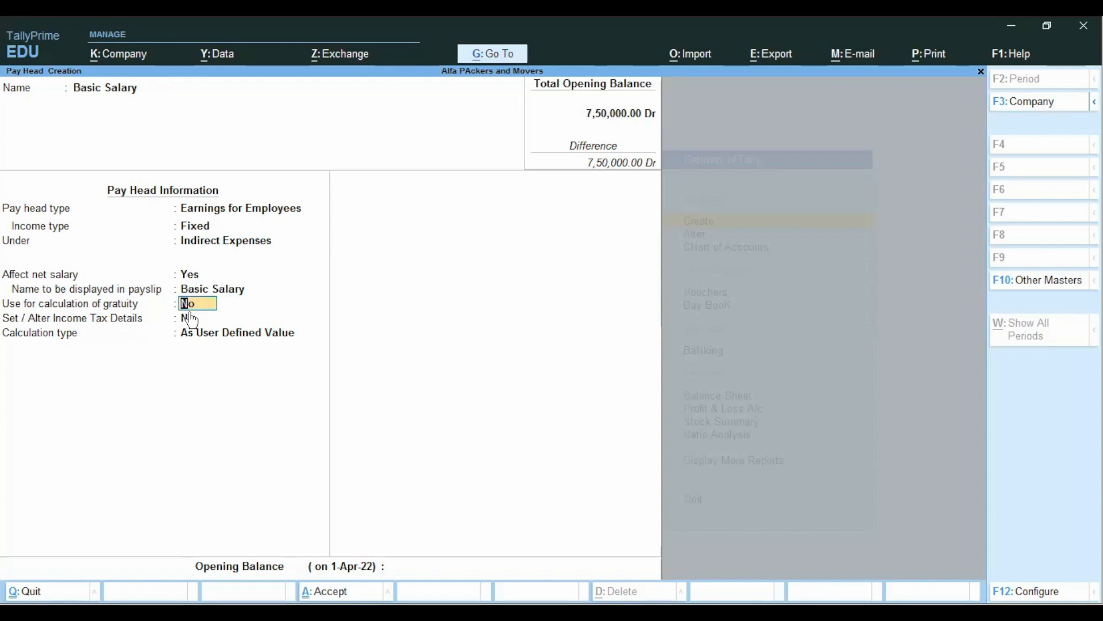
text(y)
key(Return)
text(y)
key(Return)
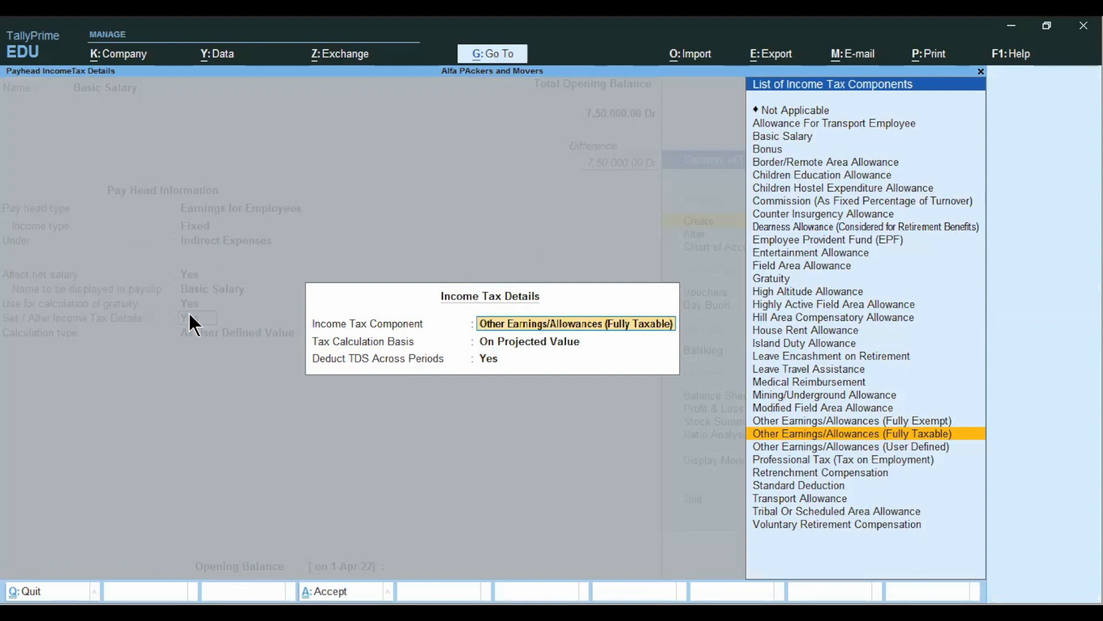
key(Escape)
key(Escape)
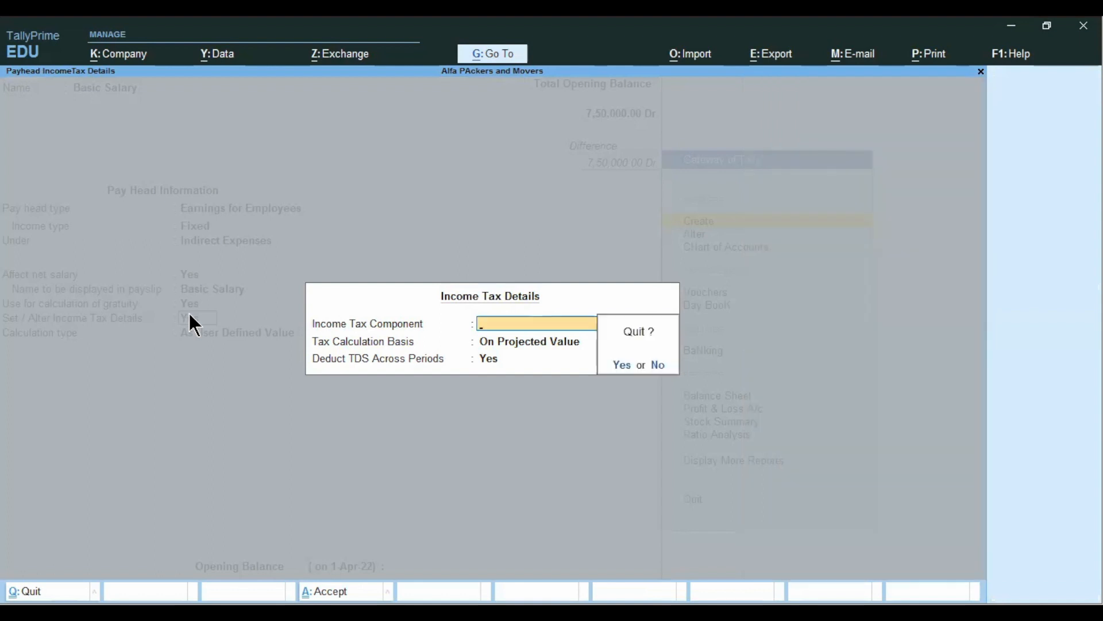
key(y)
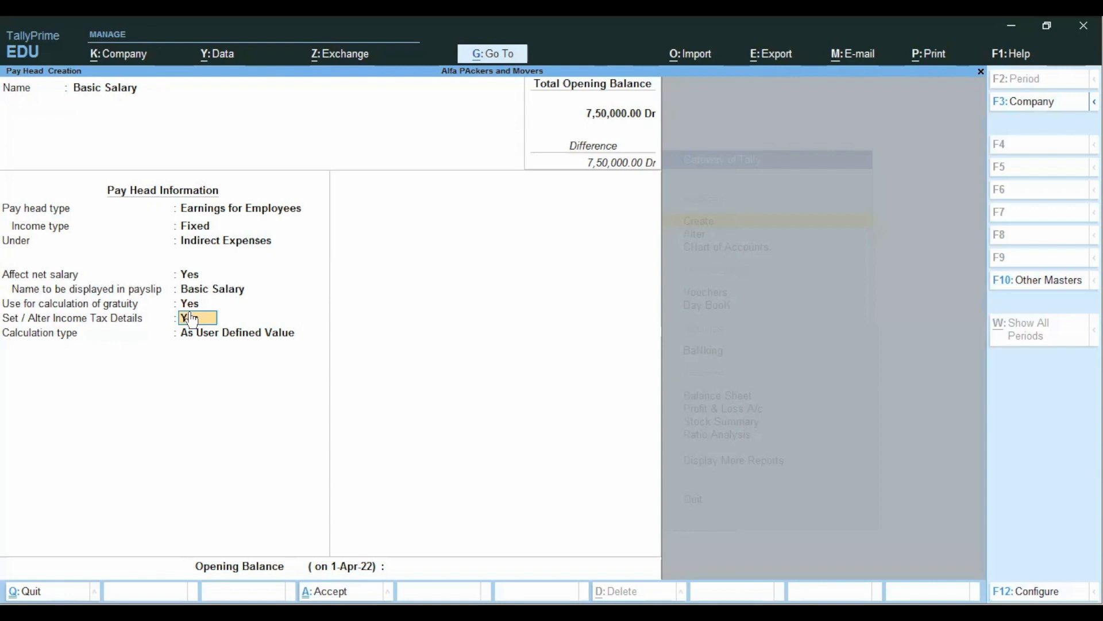
key(n)
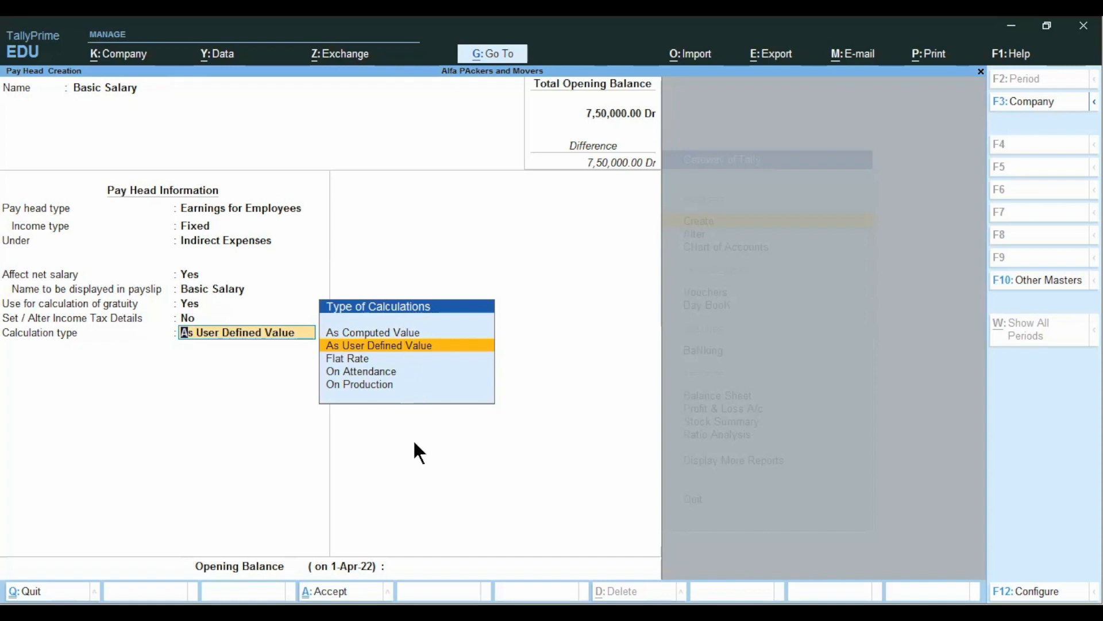
Examine the available calculation types for the pay head, from As Computed Value to On Production
key(Up)
key(Down)
key(Down)
key(Down)
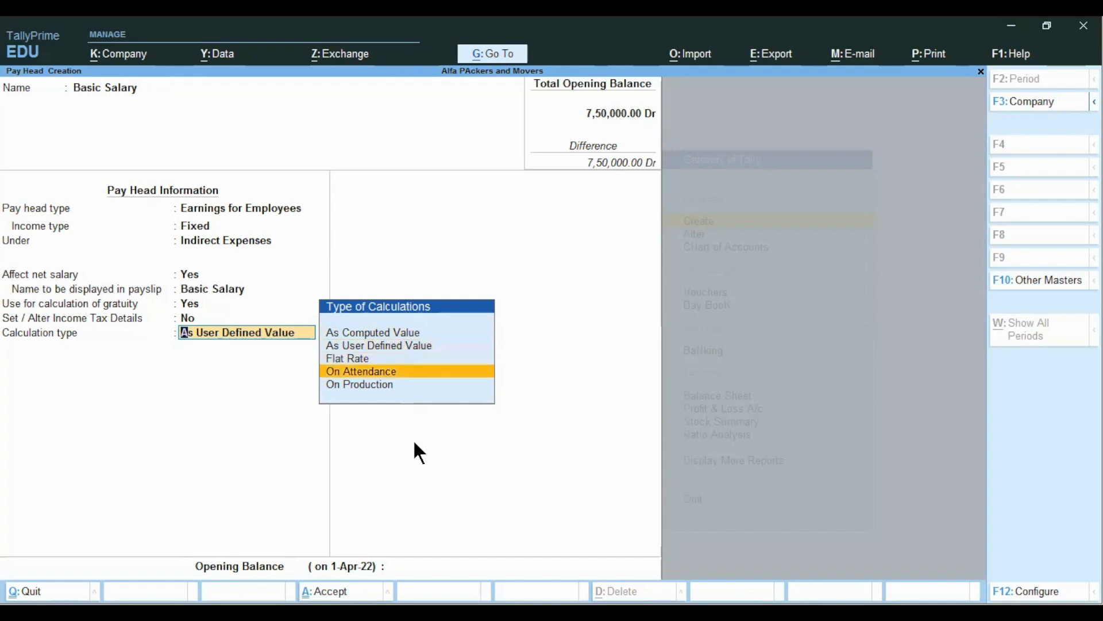
key(Down)
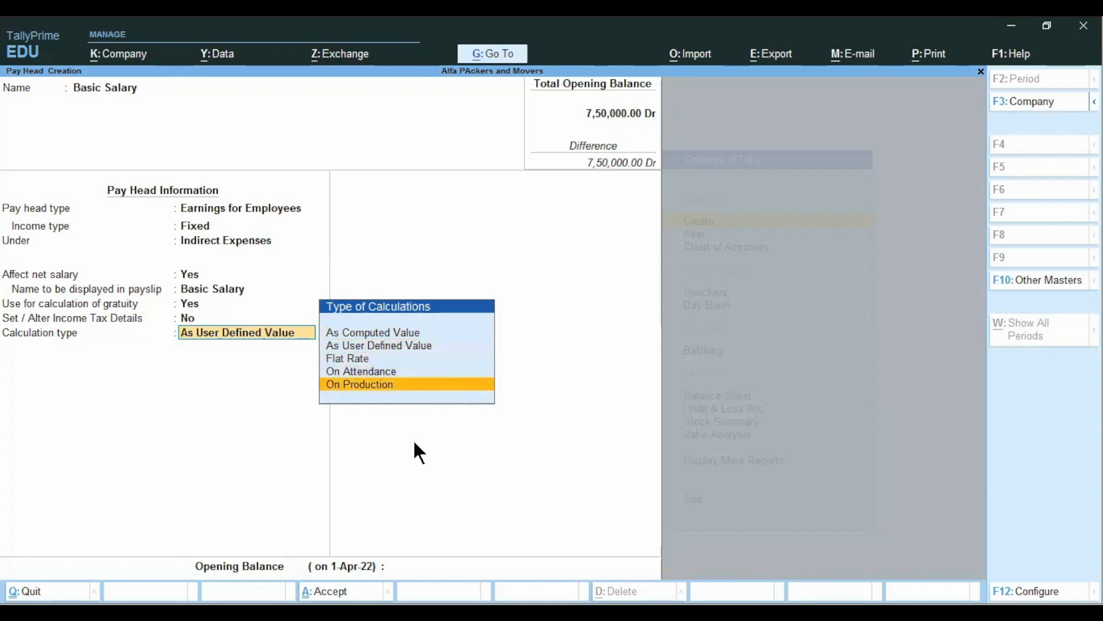
key(Up)
key(Up)
key(Up)
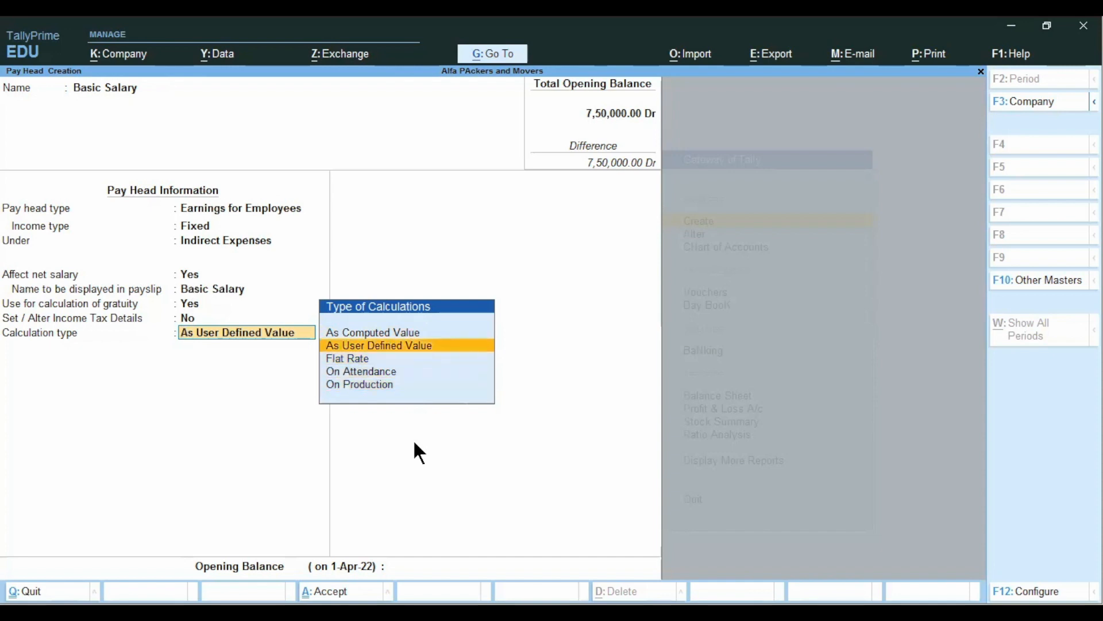
key(Up)
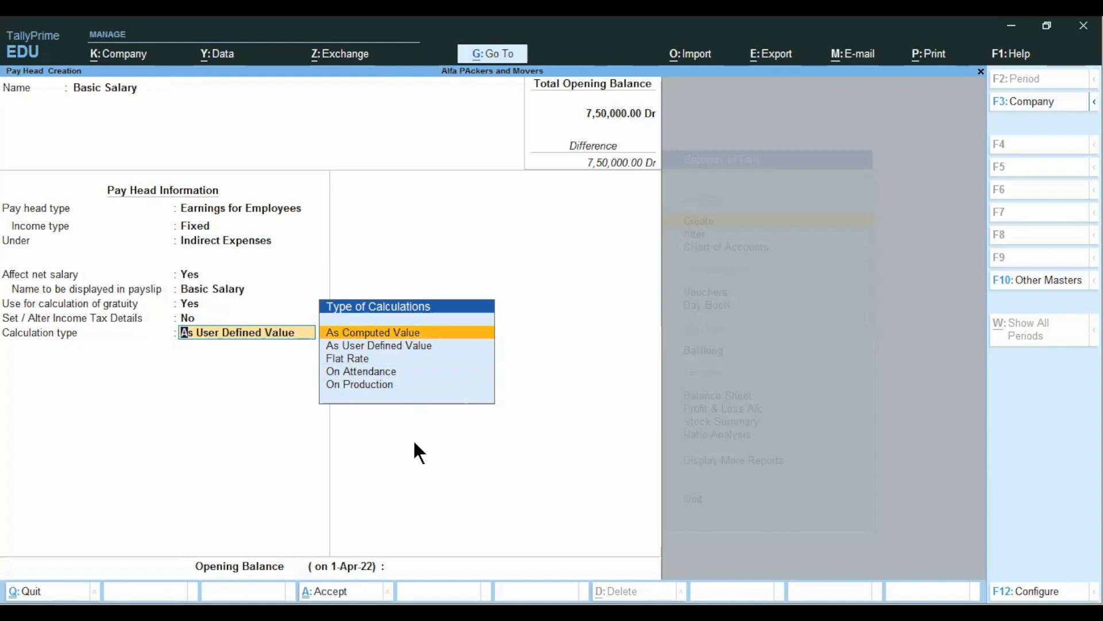
Set the pay head's calculation type to On Attendance
key(Down)
key(Down)
key(Down)
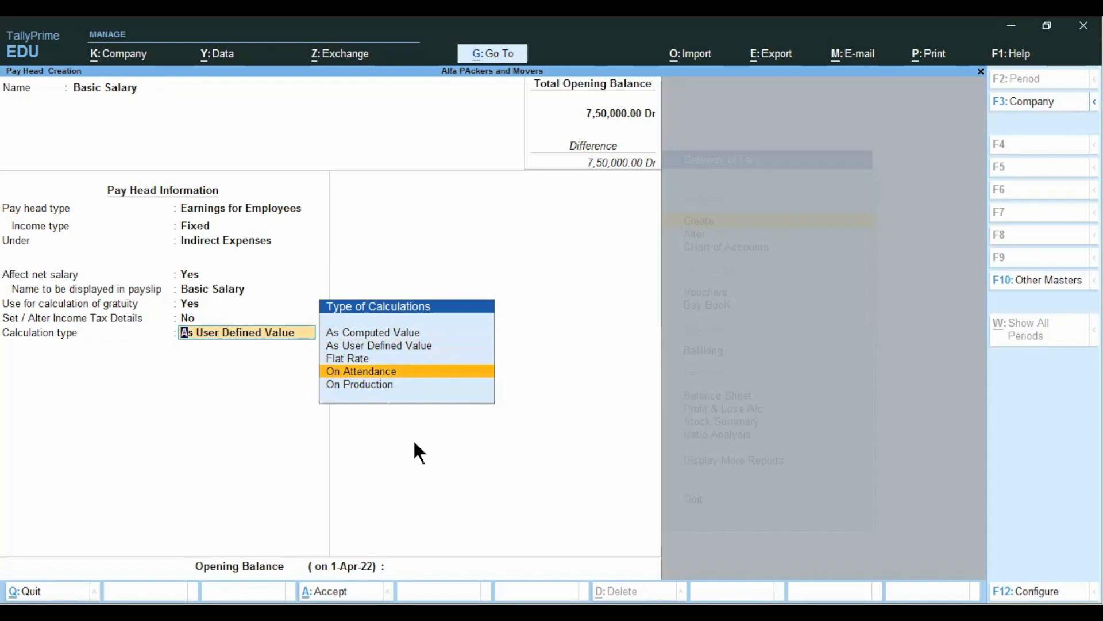
key(Return)
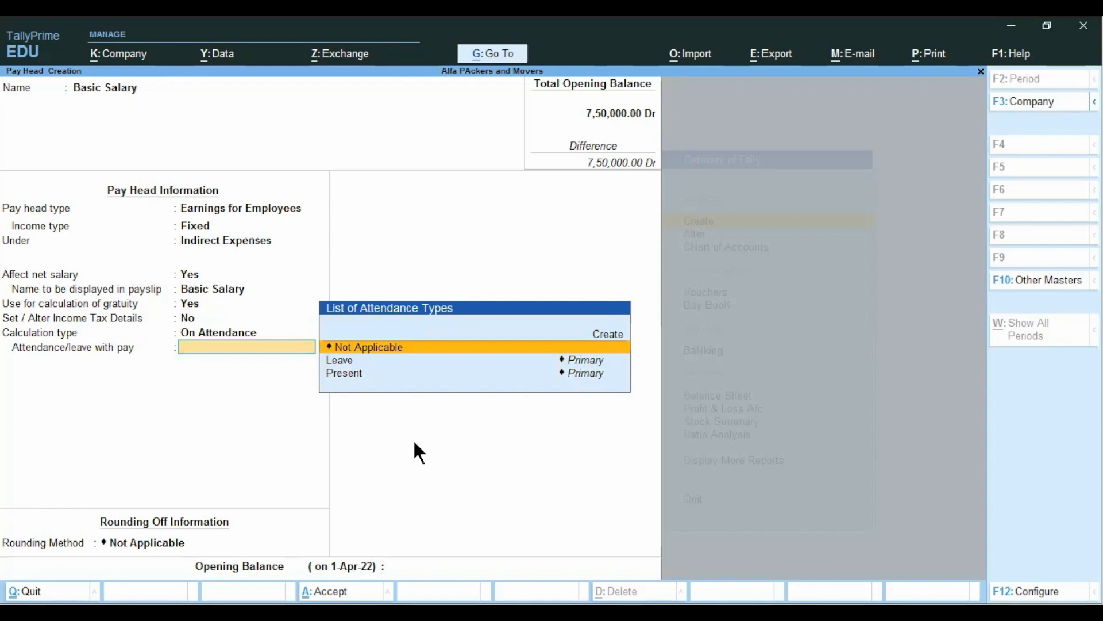
Set Attendance/leave with pay to Not Applicable and Leave without pay to Absent
key(Up)
key(Down)
key(Down)
key(Down)
key(Up)
key(Down)
key(Up)
key(Up)
key(Return)
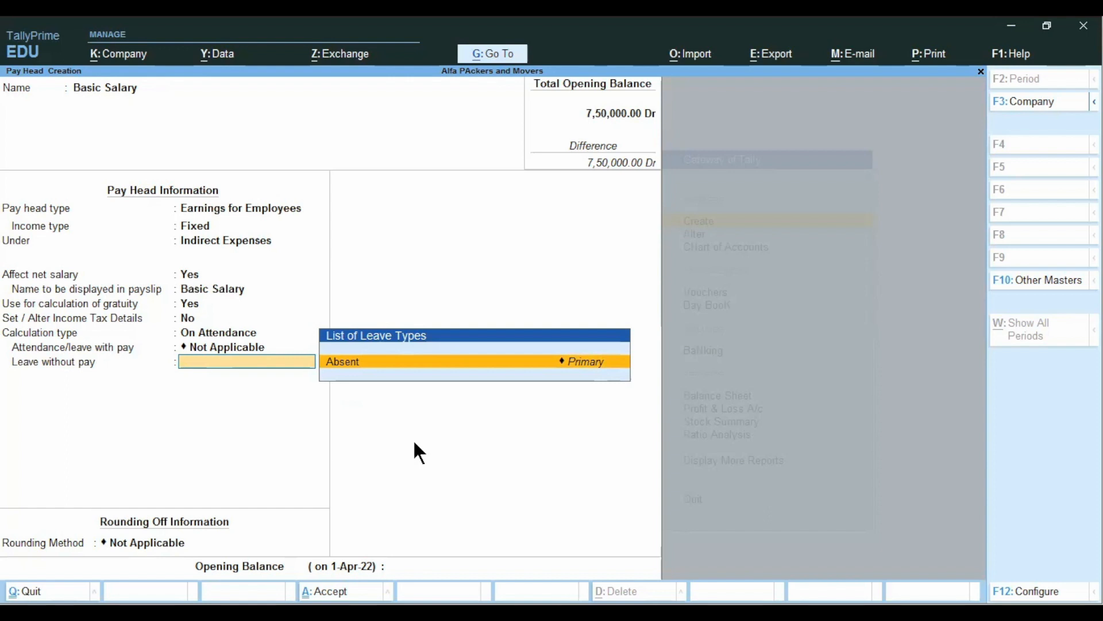
key(Return)
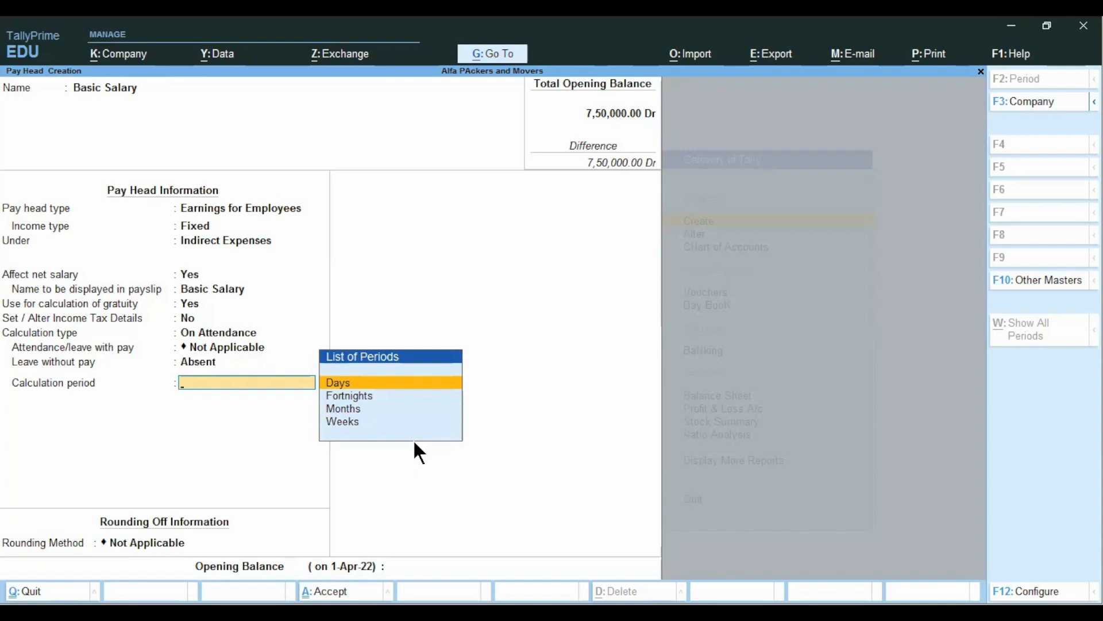
Set the pay head's calculation period to Months
key(Down)
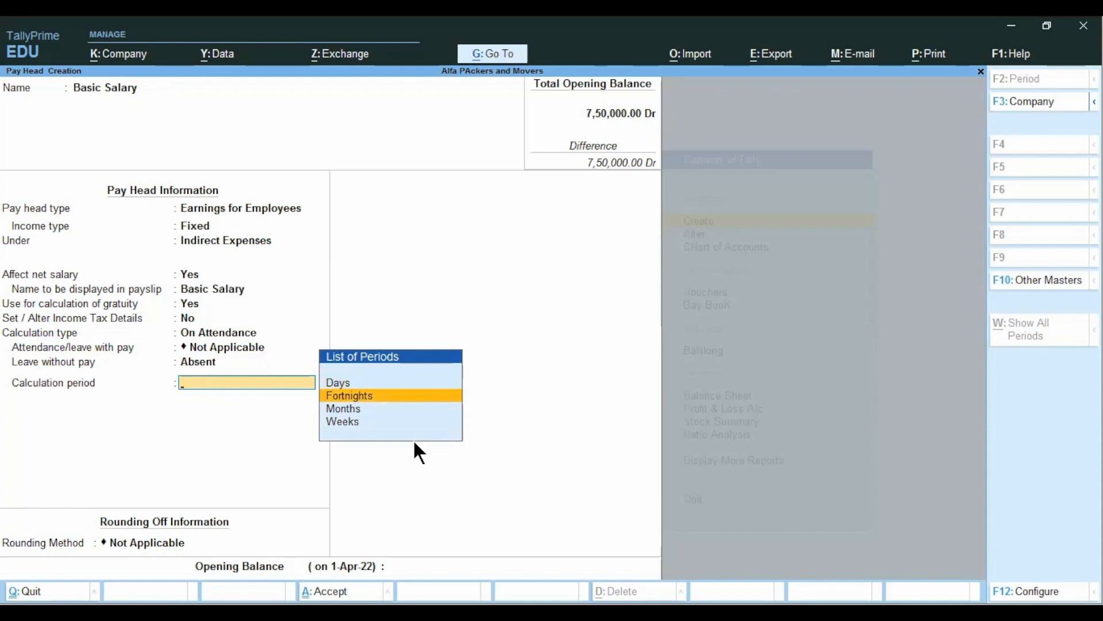
key(Up)
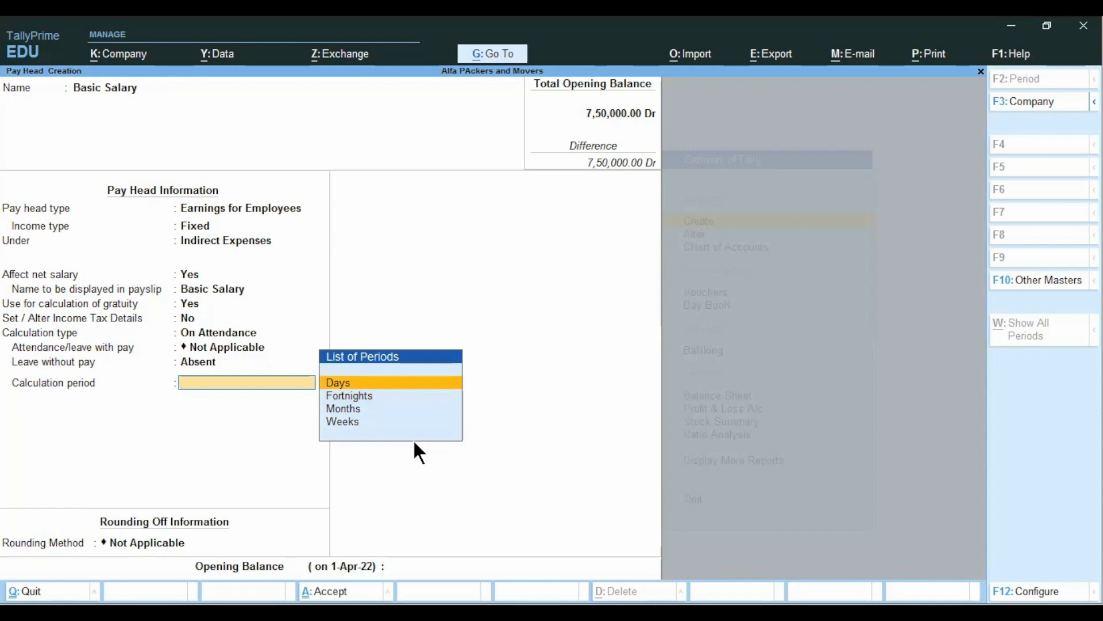
key(Down)
key(Down)
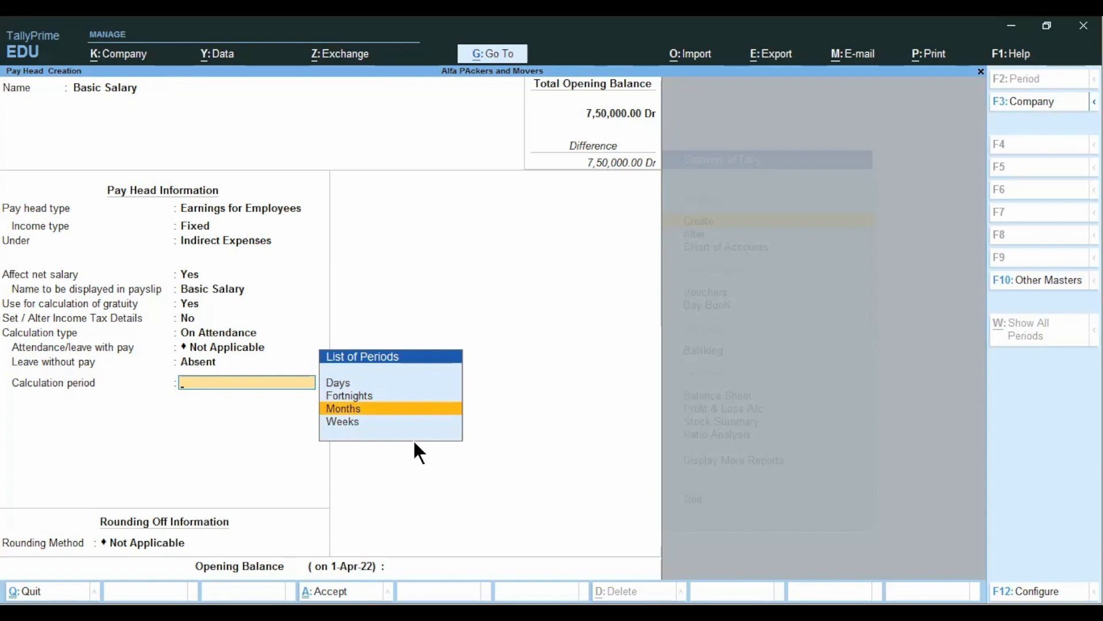
key(Return)
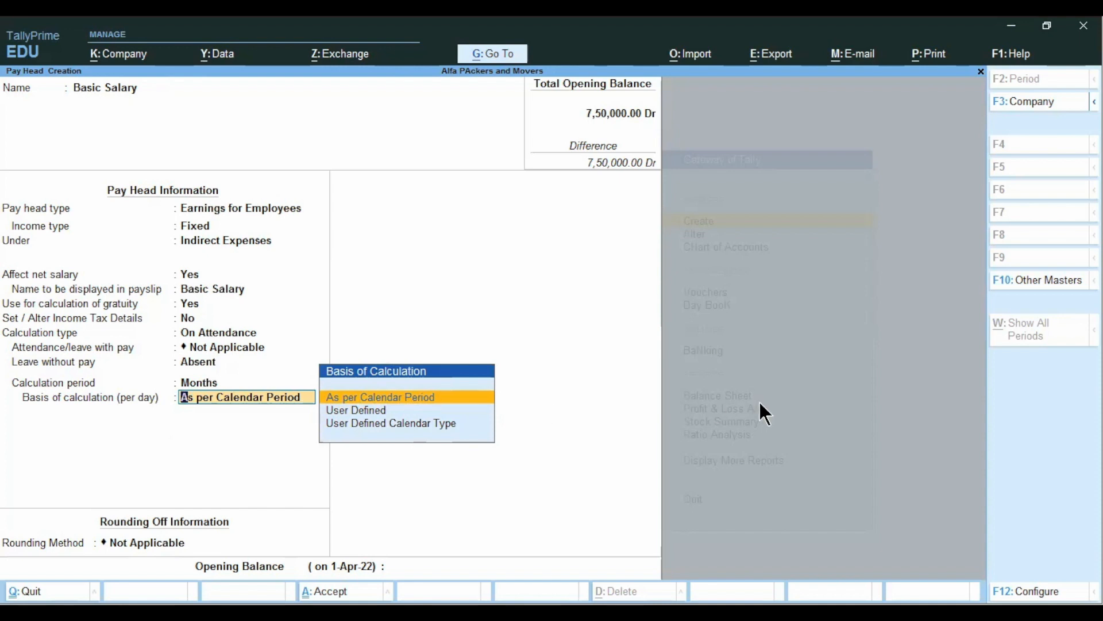
Set the Basic Salary pay head's per-day basis of calculation to As per Calendar Period
key(Down)
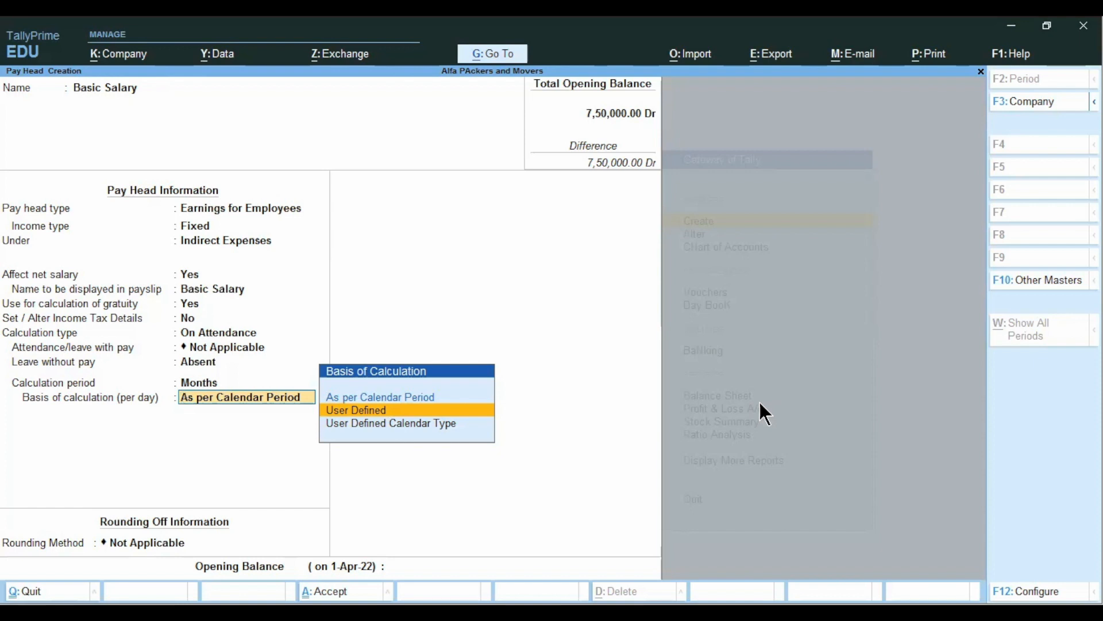
key(Down)
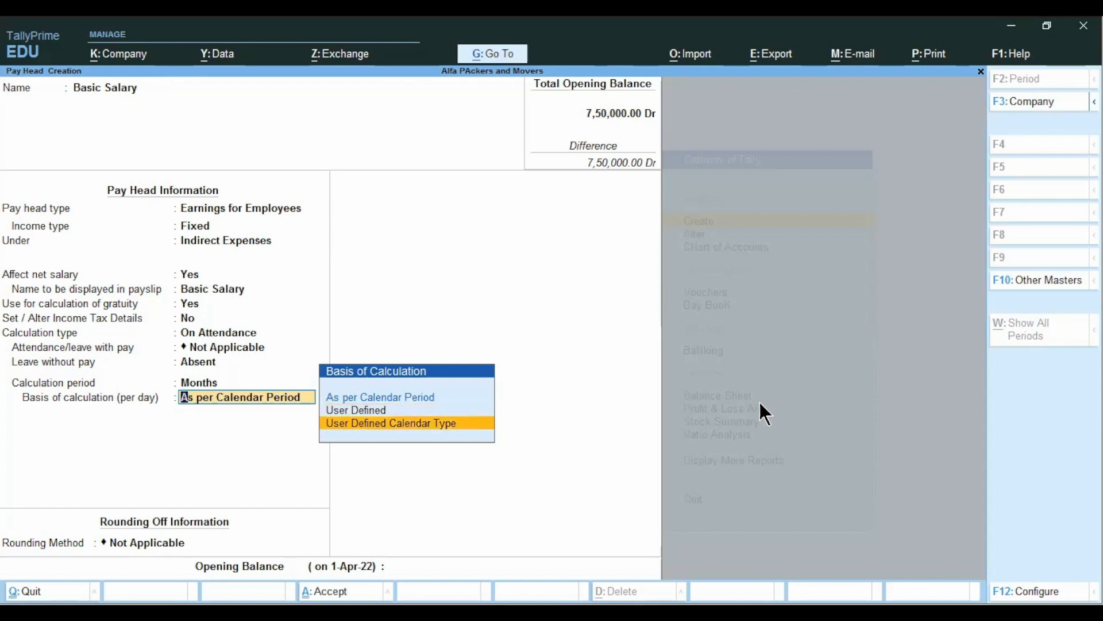
key(Up)
key(Up)
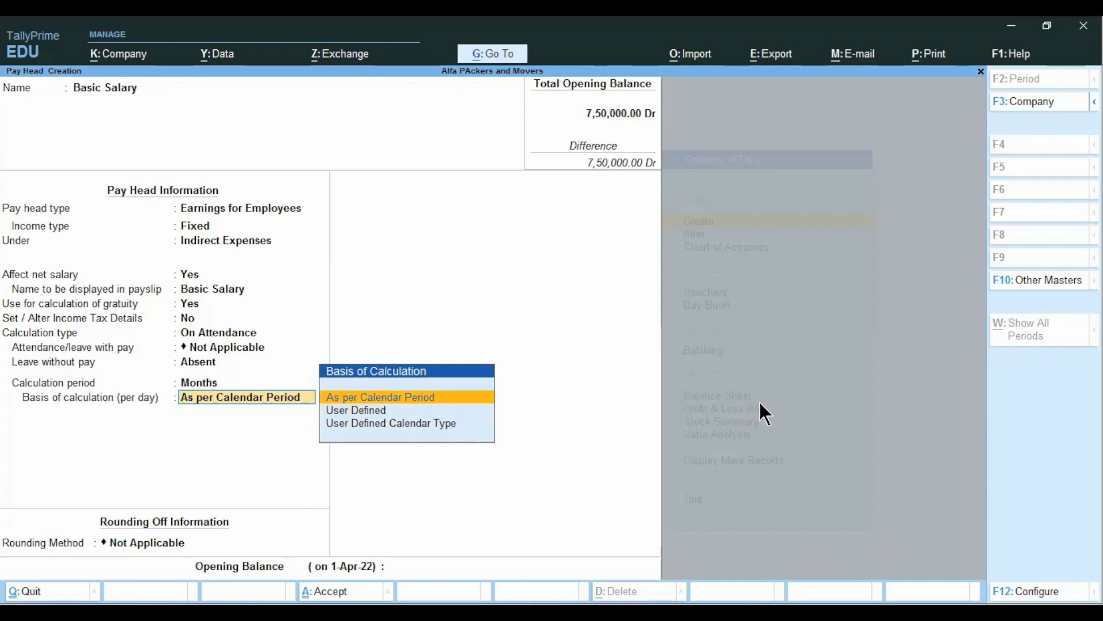
key(Return)
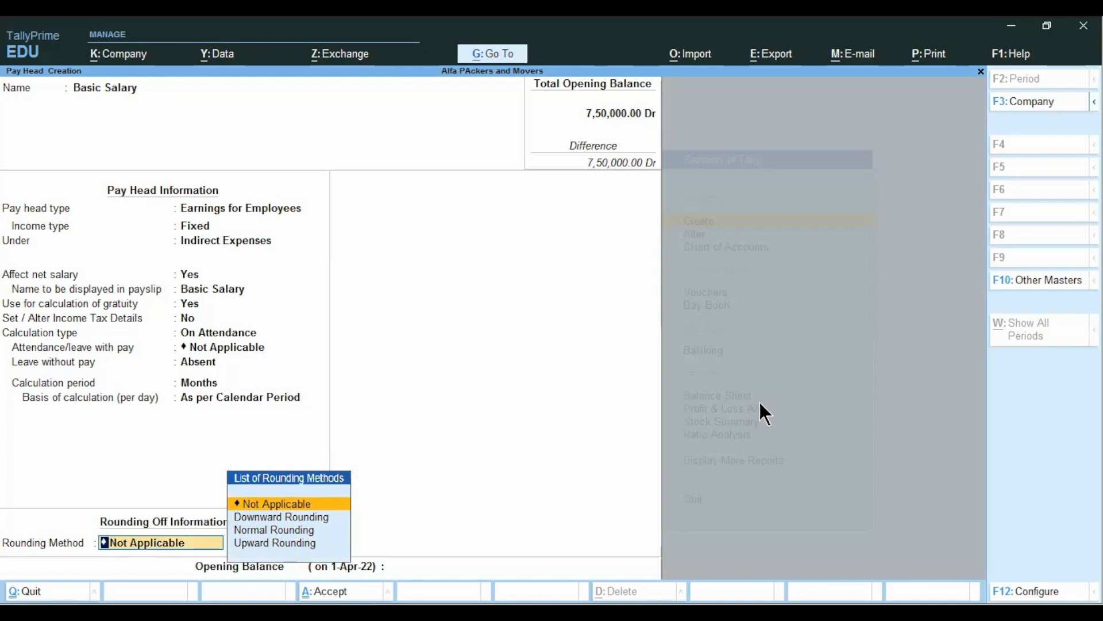
Set the rounding method to Not Applicable, leave the opening balance empty and save the Basic Salary pay head
key(Down)
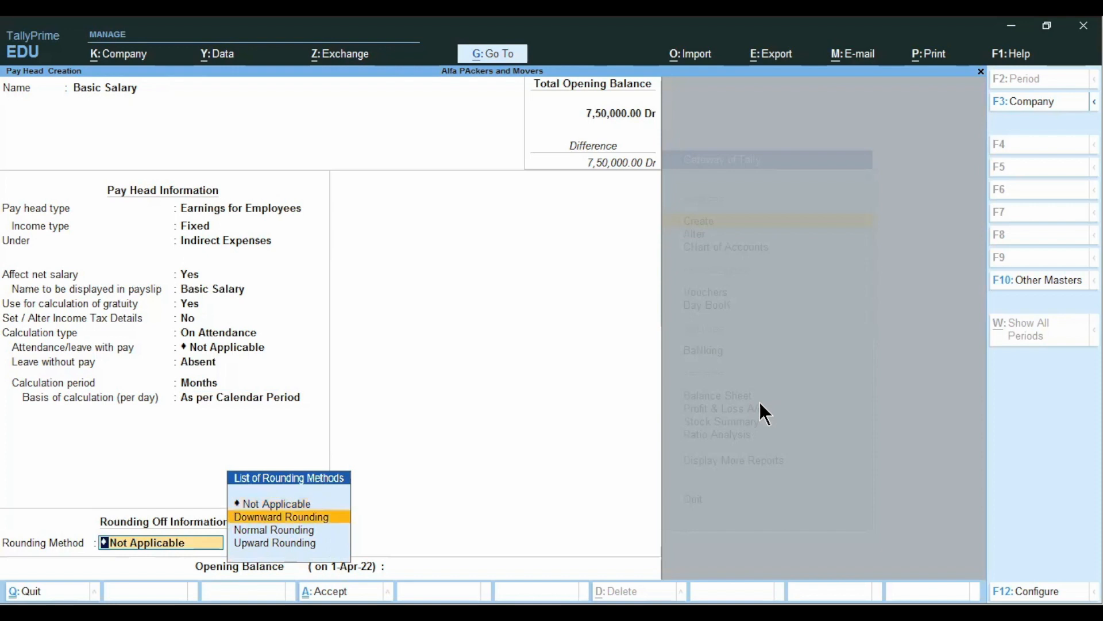
key(Down)
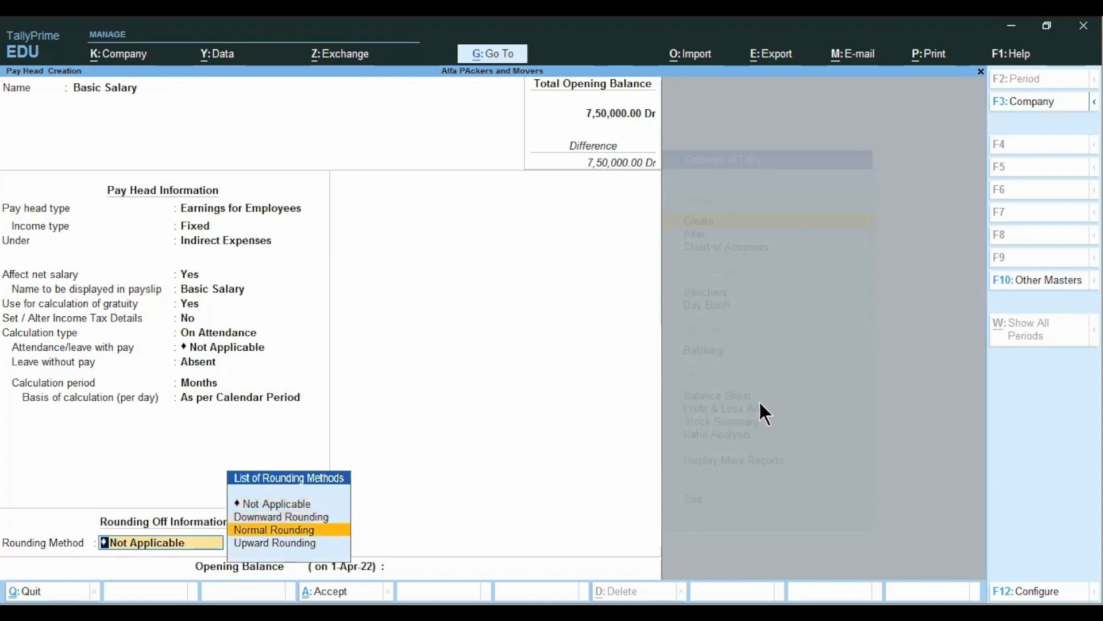
key(Down)
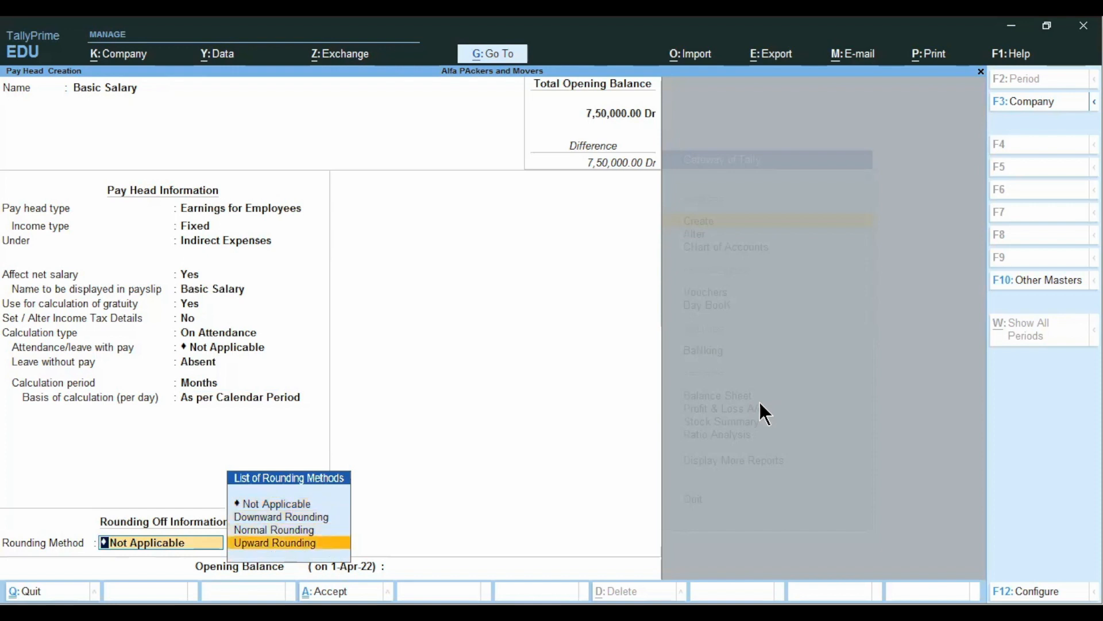
key(Up)
key(Up)
key(Up)
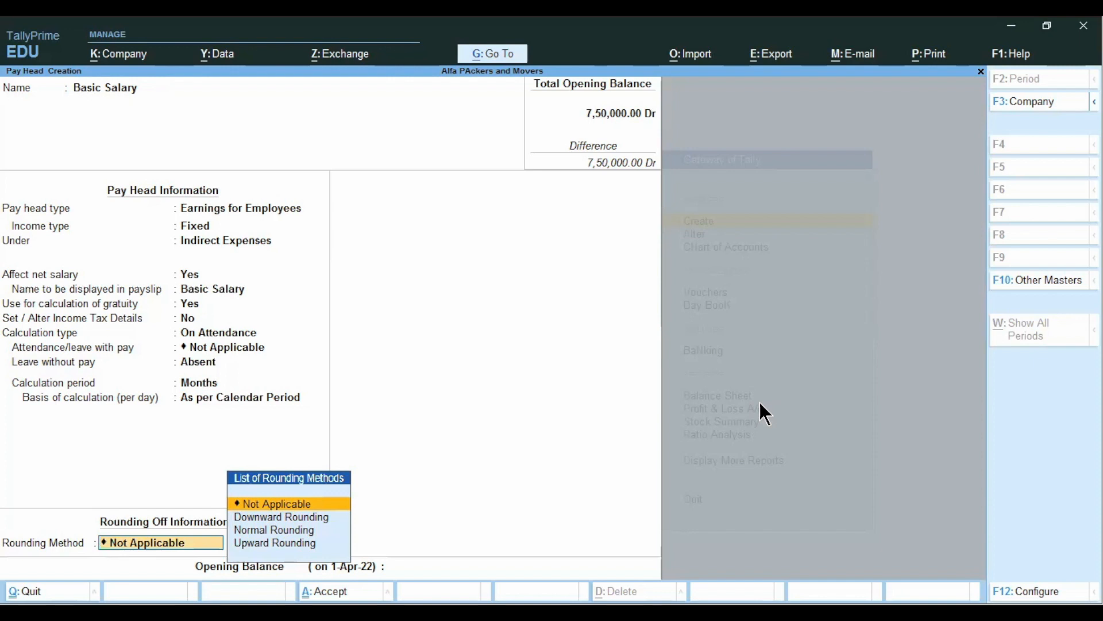
key(Return)
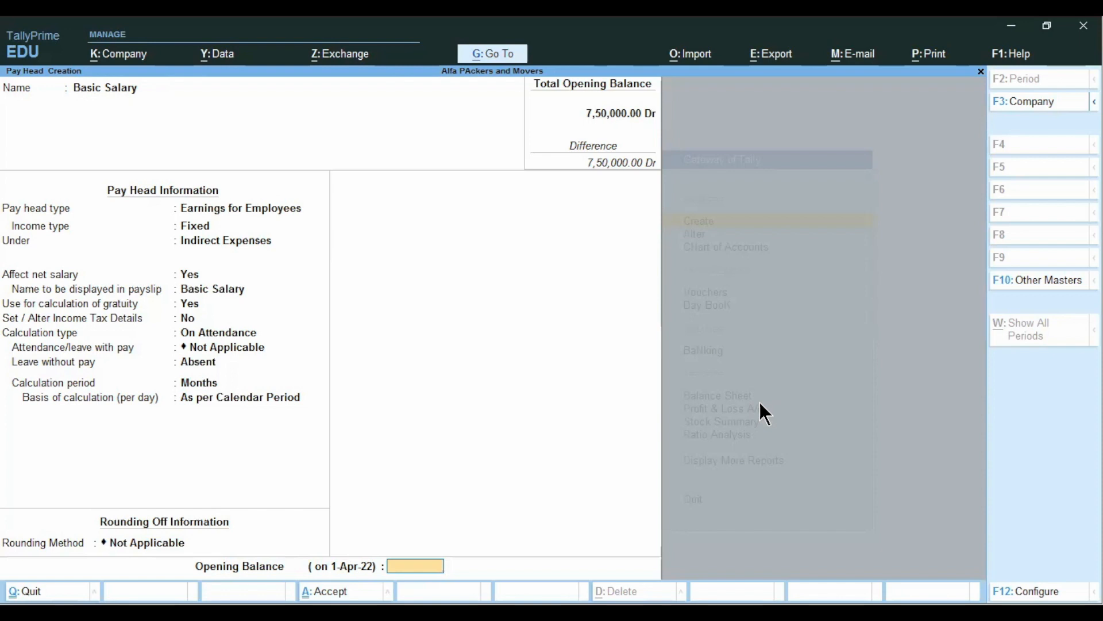
key(Return)
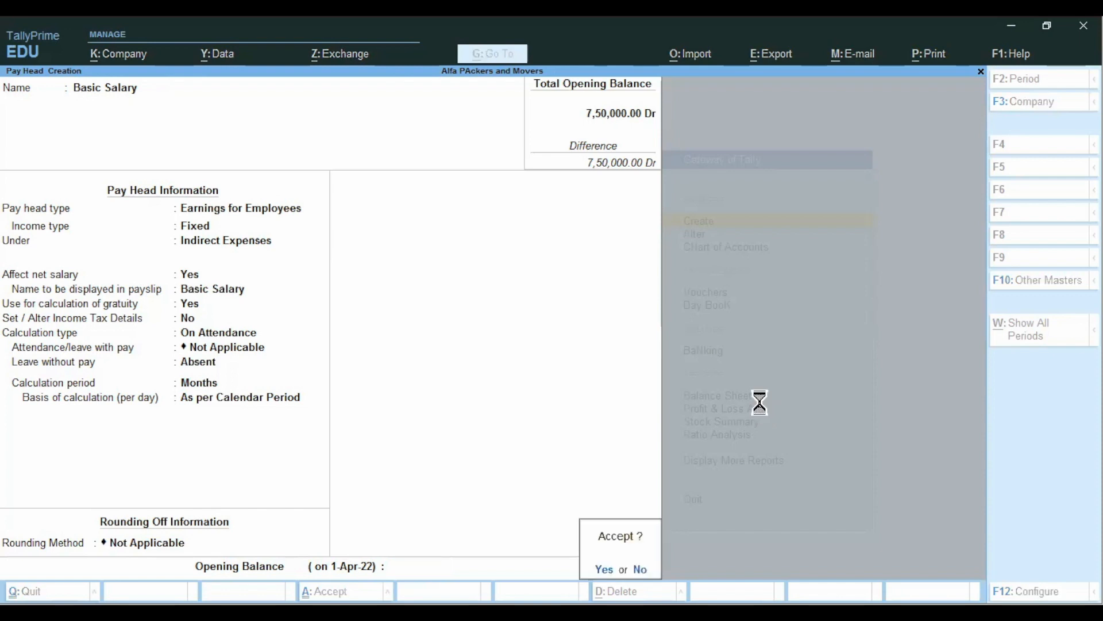
key(Return)
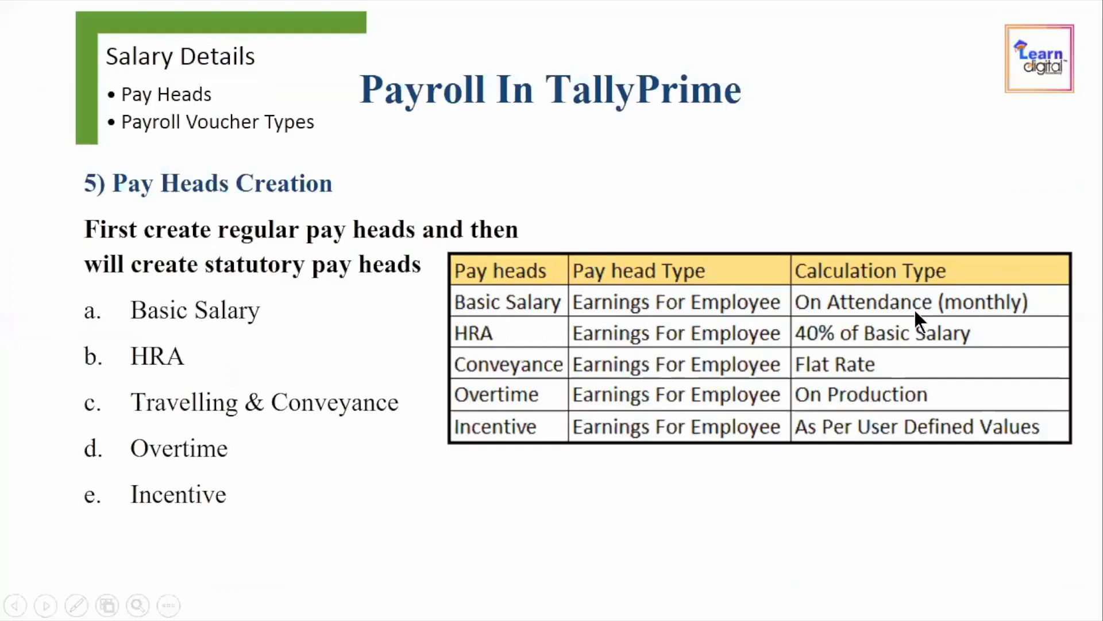
click(914, 310)
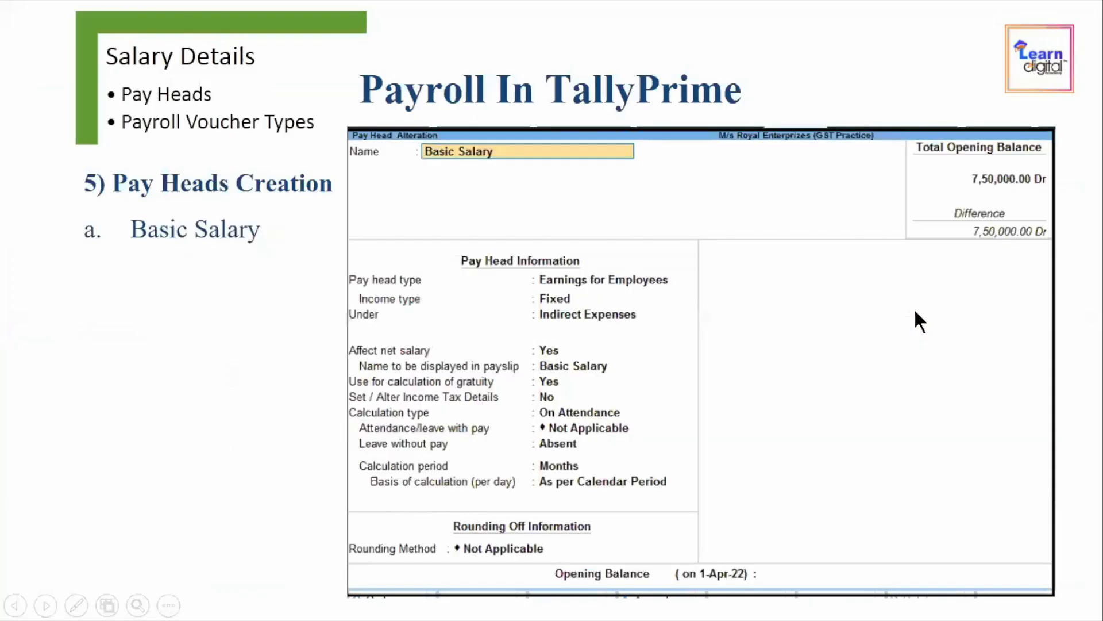
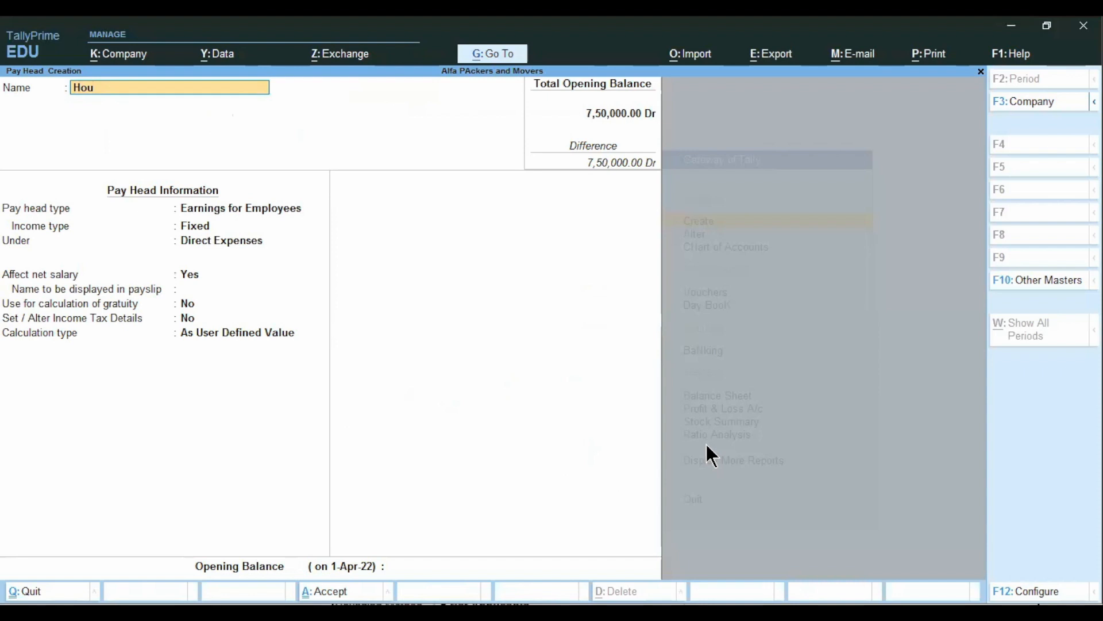
Name the new pay head House Rent Allowance, with pay head type Earnings for Employees and income type Fixed
key(Return)
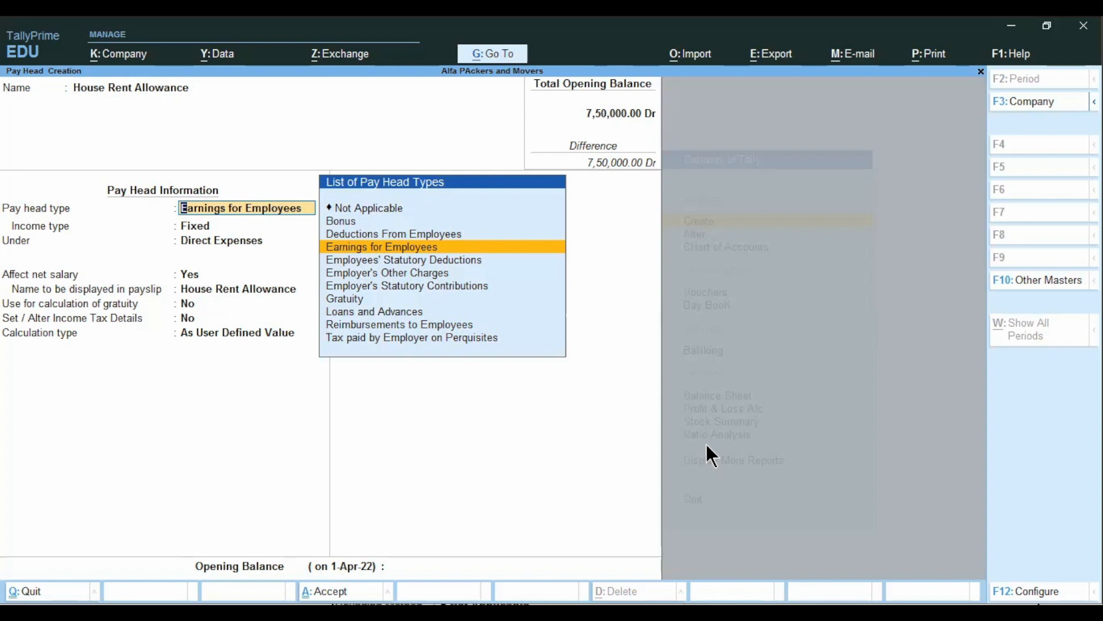
key(Return)
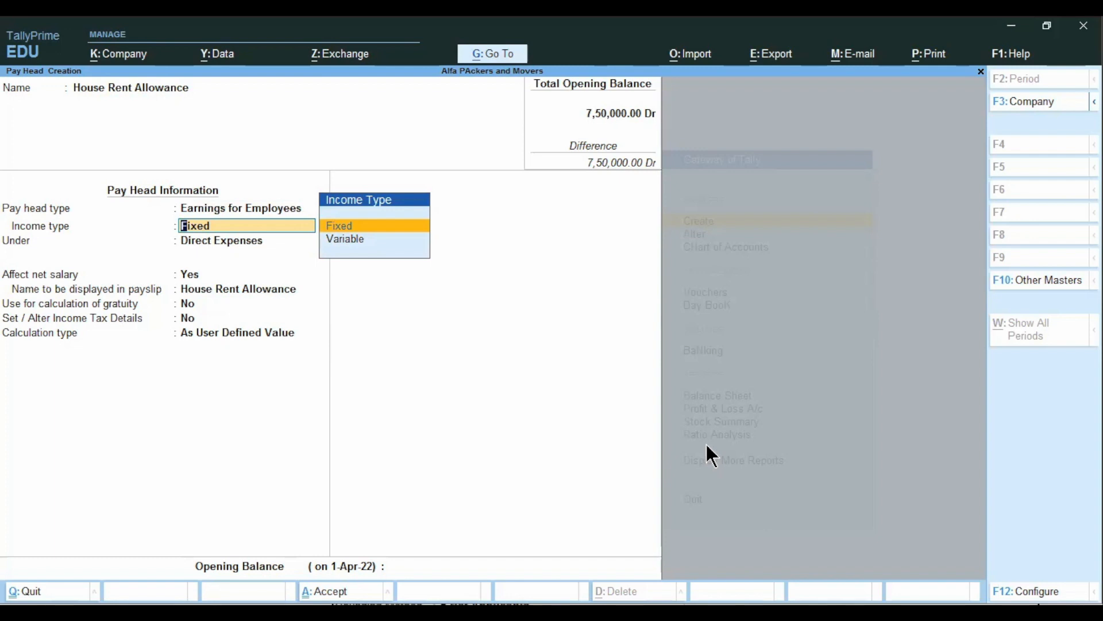
key(Return)
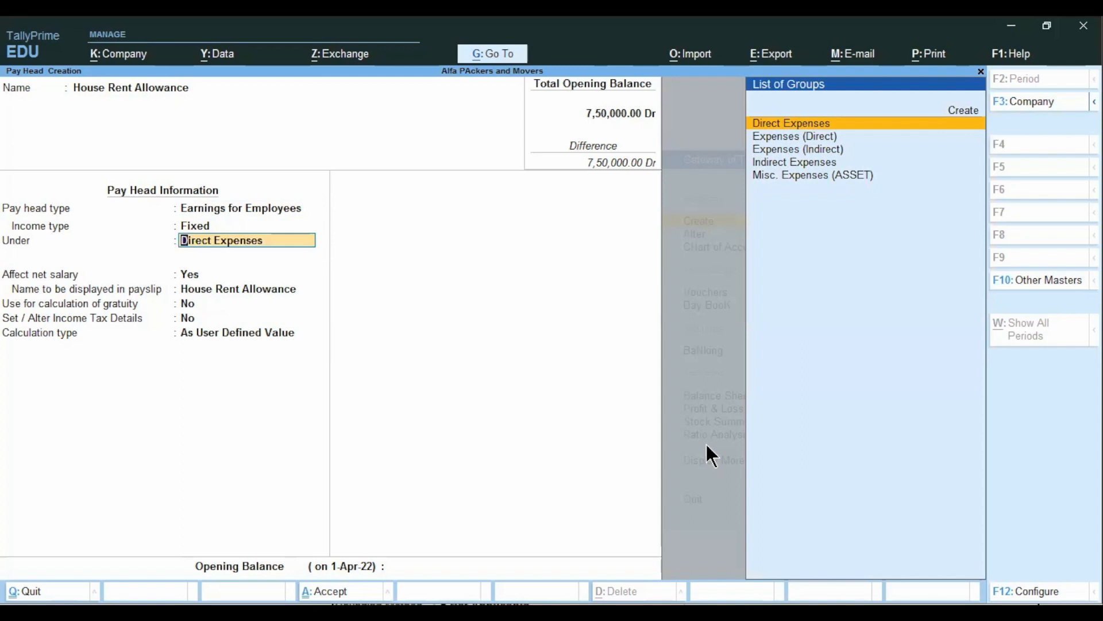
Place the House Rent Allowance pay head under the Indirect Expenses group
key(Down)
key(Down)
key(Down)
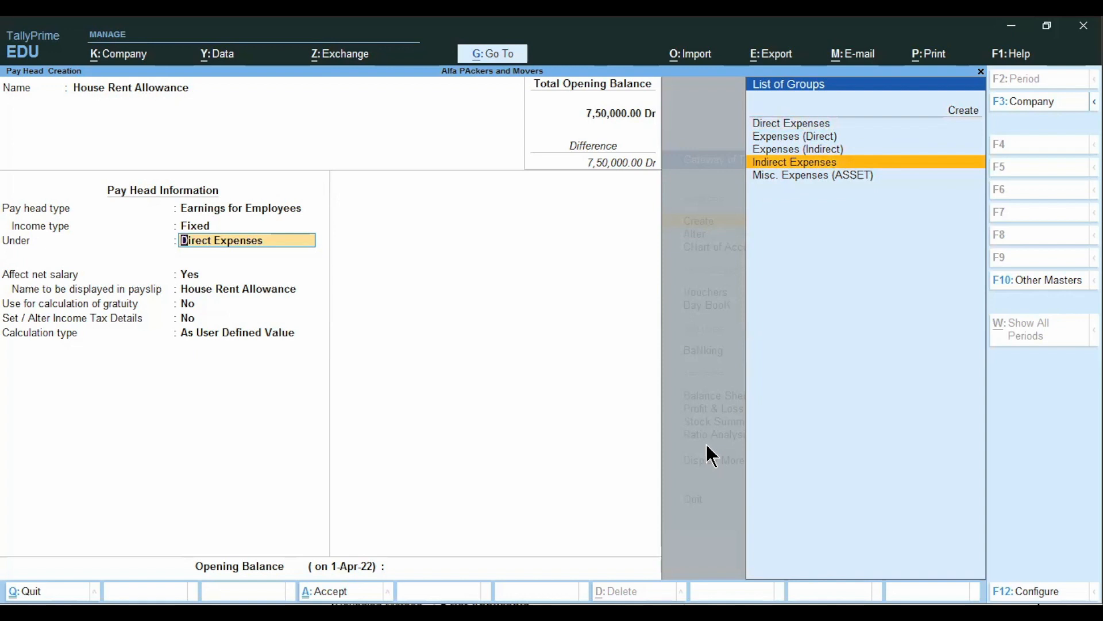
key(Return)
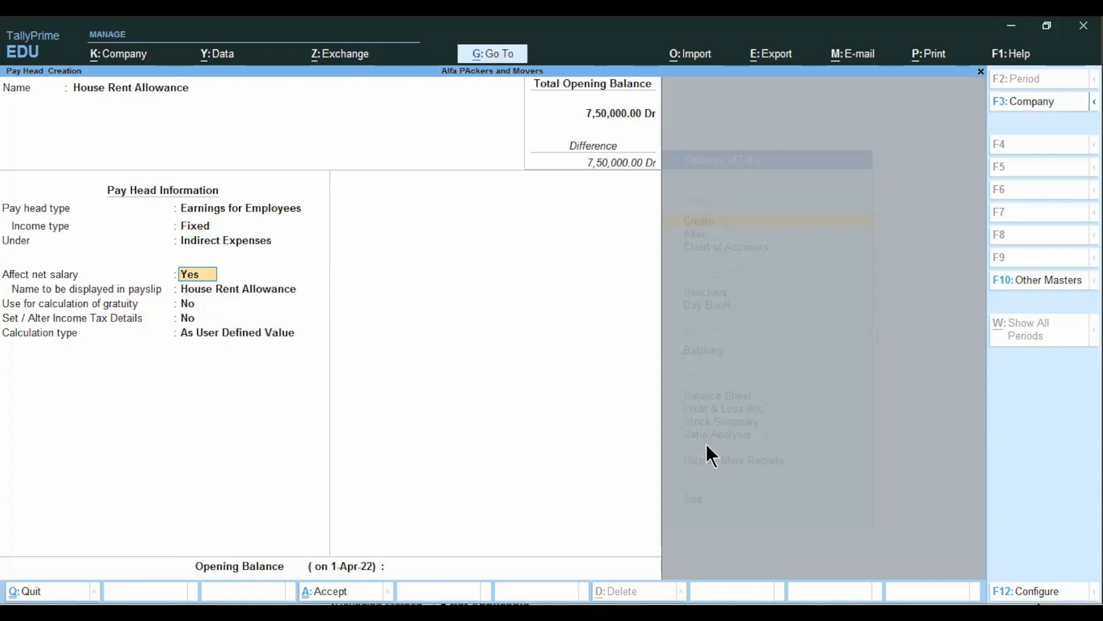
Set Affect net salary to Yes and the payslip name to HRA, with gratuity and income tax details at No
key(Return)
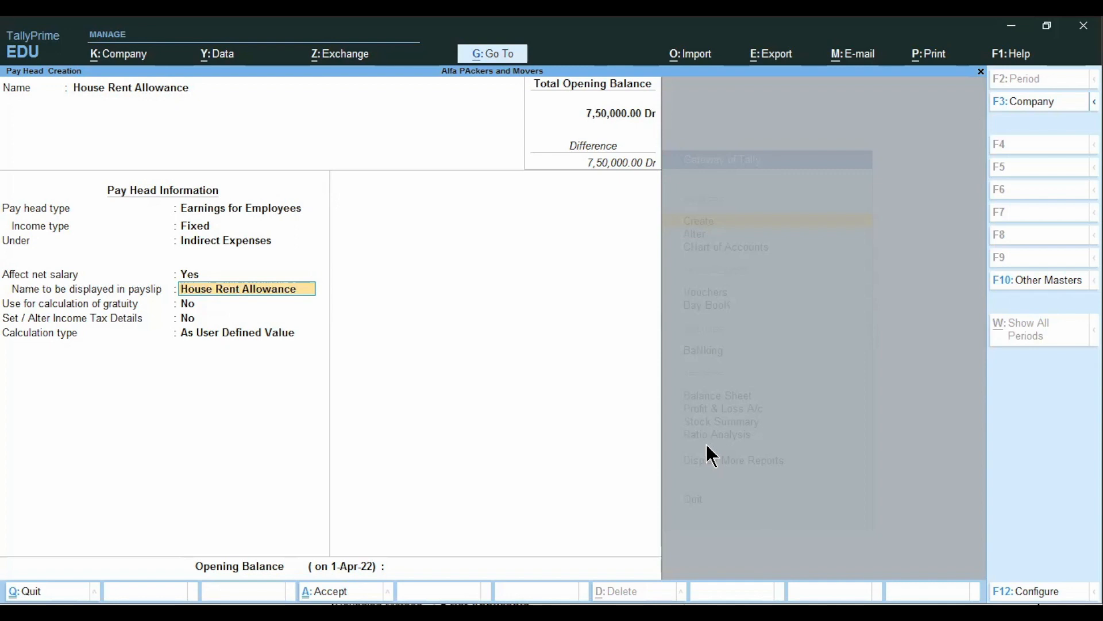
text(HRA)
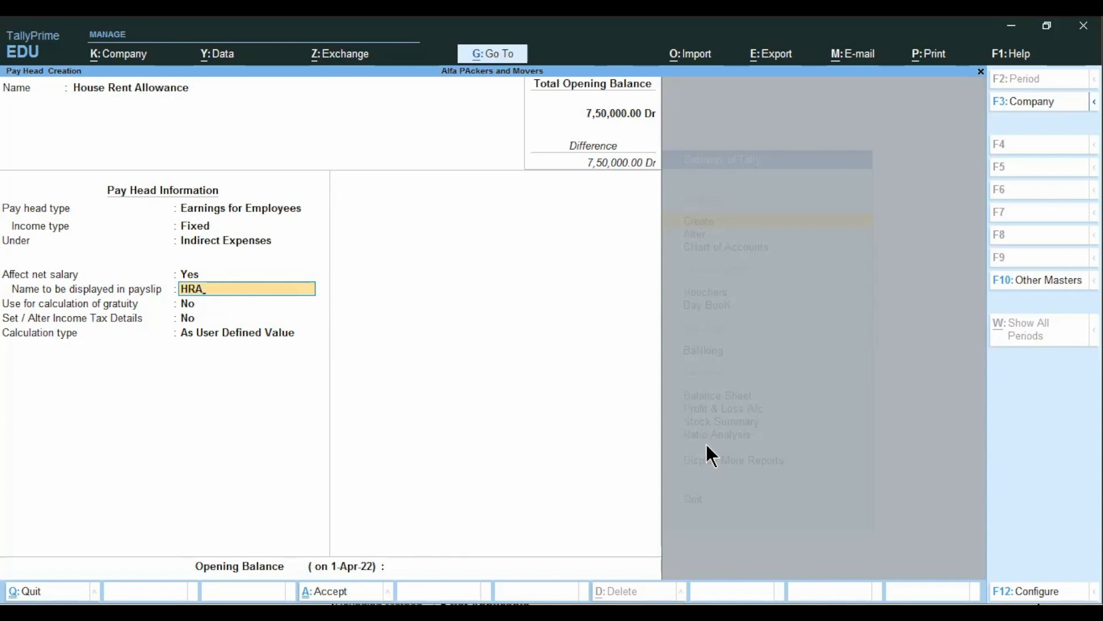
key(Return)
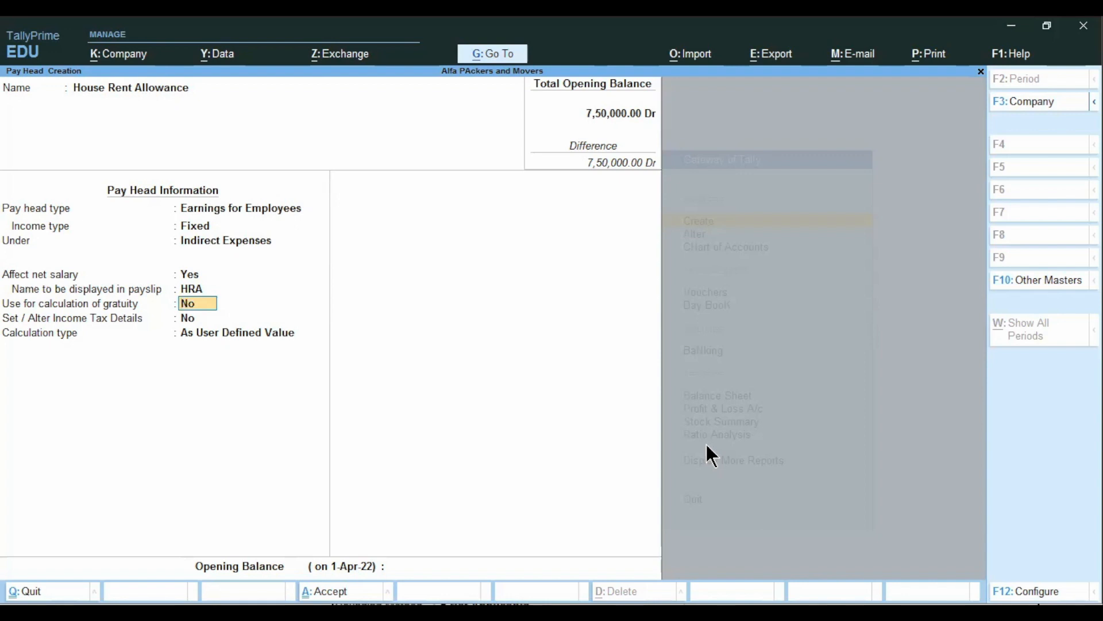
key(Return)
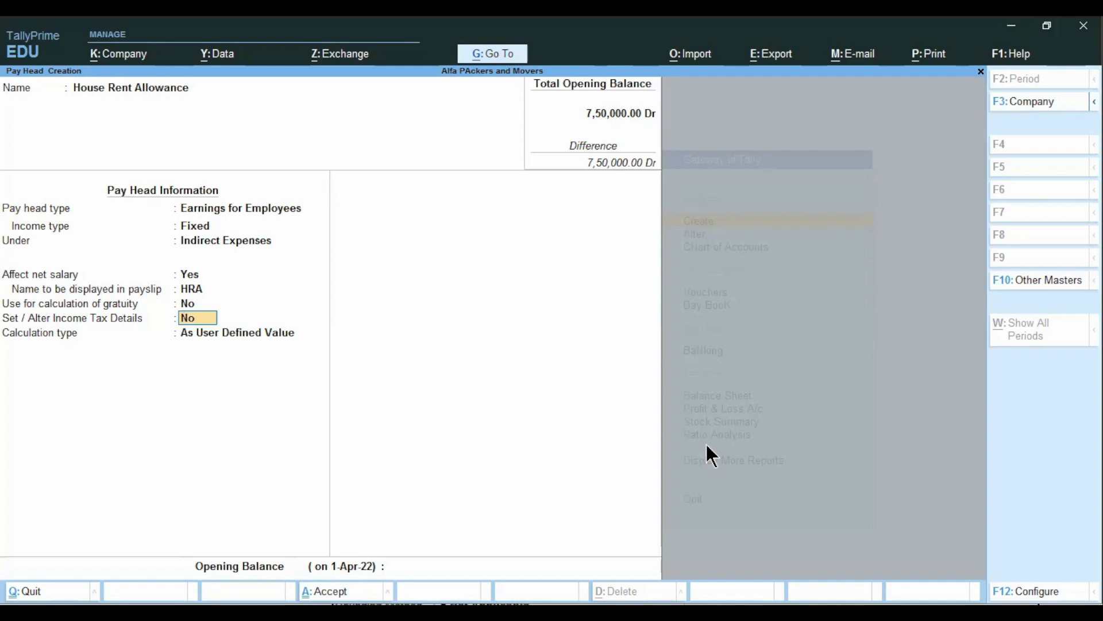
key(Return)
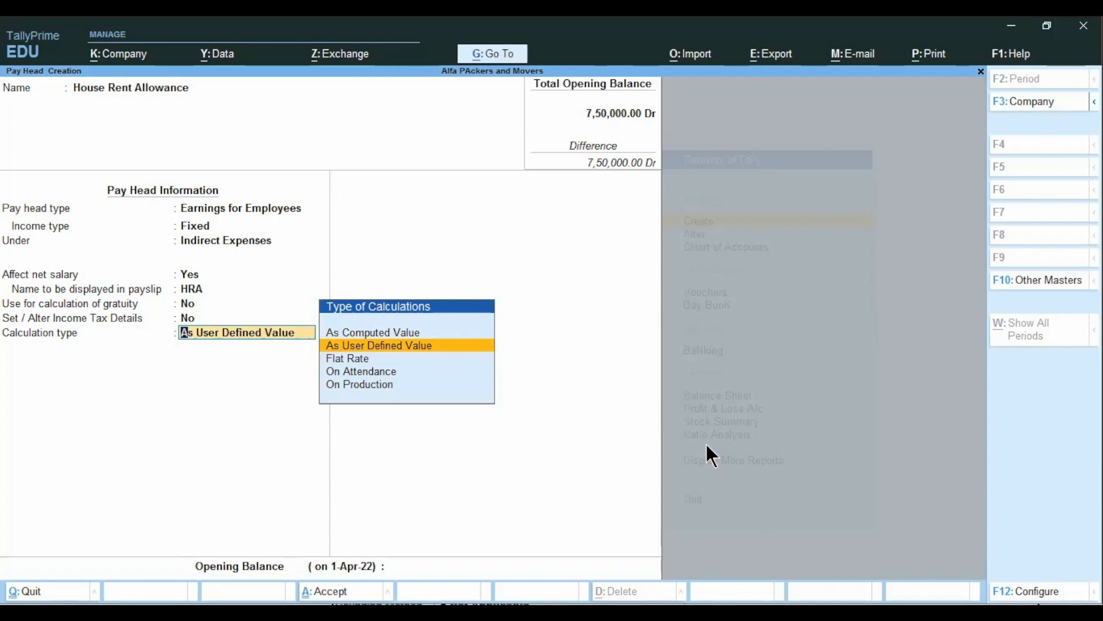
Set the calculation type to As Computed Value, with calculation period Months and rounding method Not Applicable
key(Up)
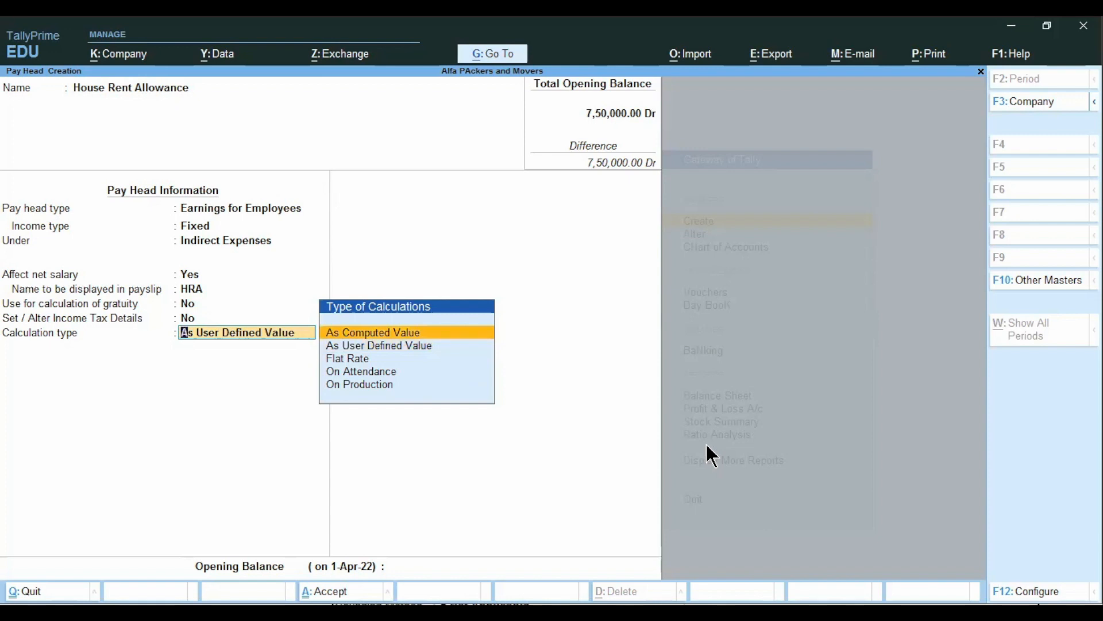
key(Return)
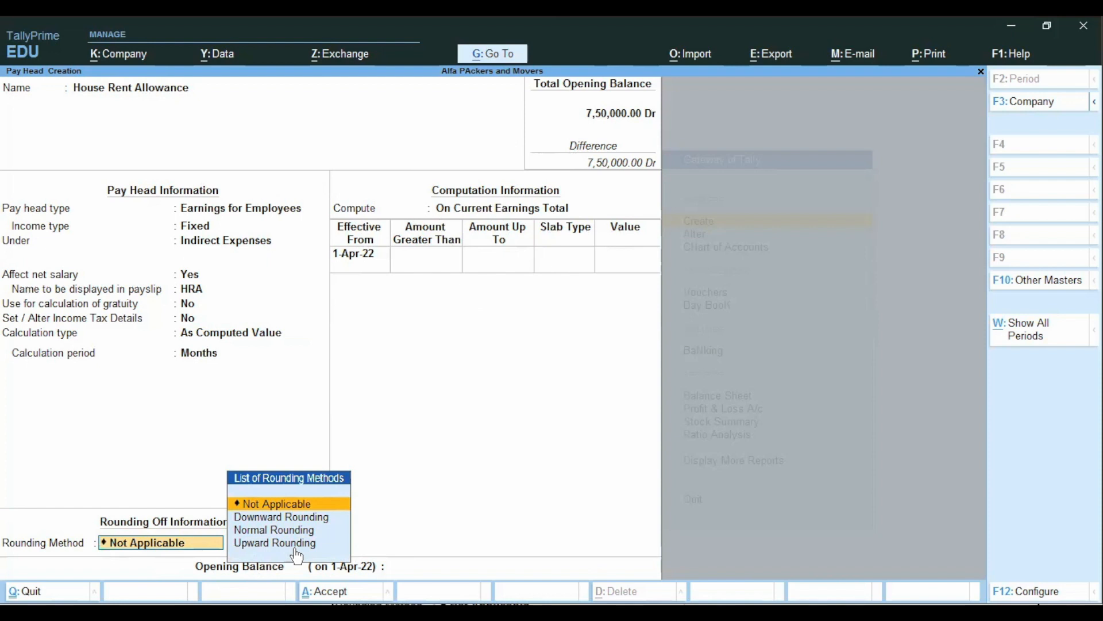
key(Return)
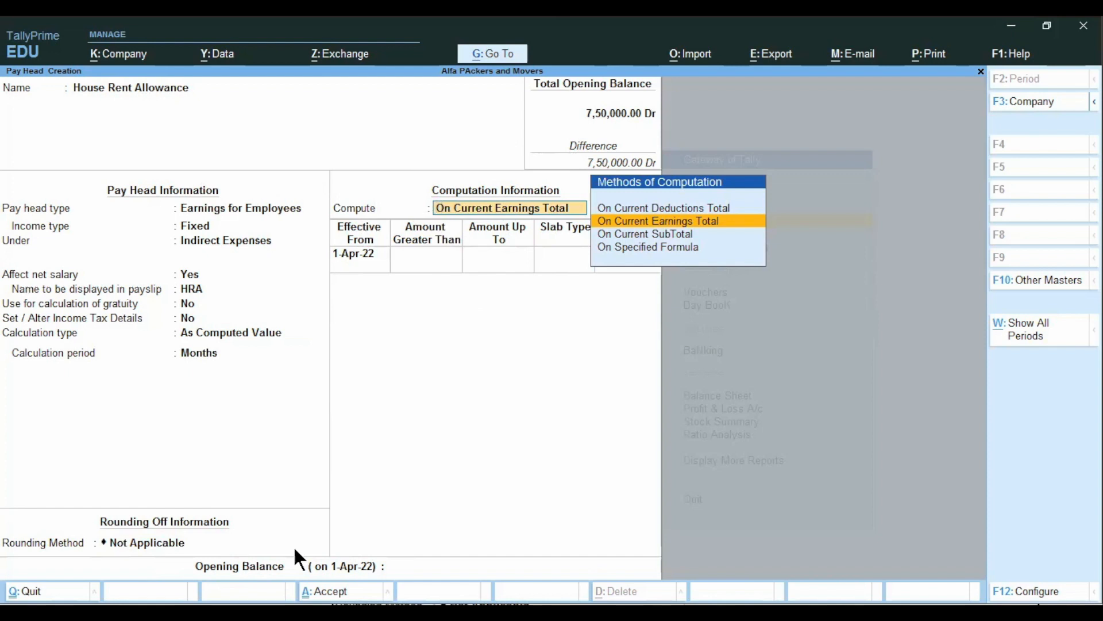
Examine the computation methods available for House Rent Allowance, from On Current Deductions Total to On Specified Formula
key(Up)
key(Down)
key(Down)
key(Down)
key(Up)
key(Up)
key(Up)
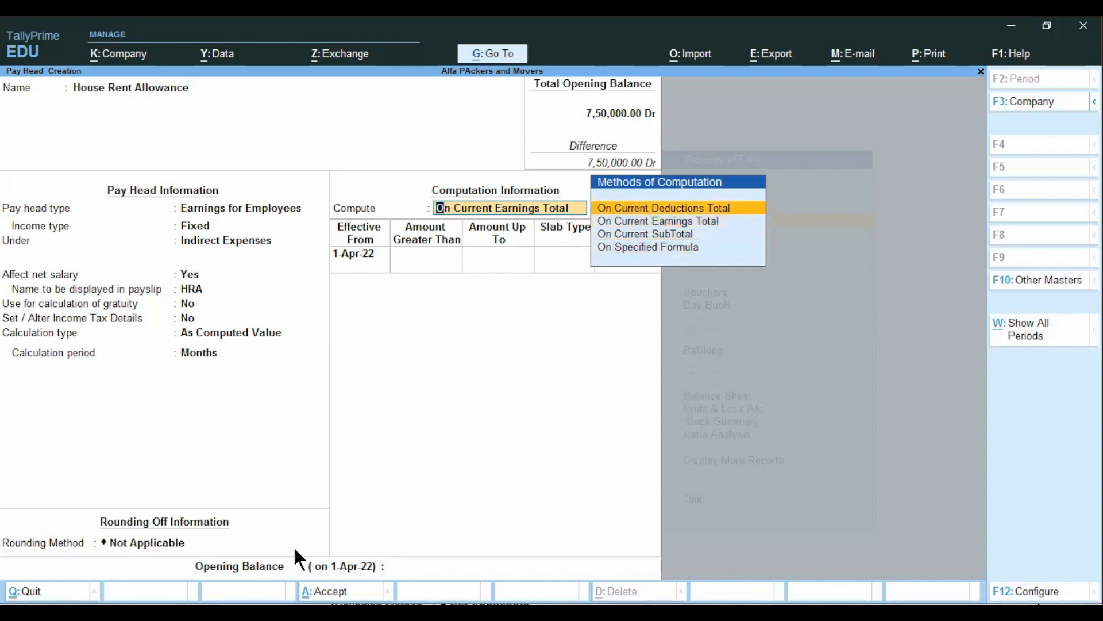
key(Down)
key(Down)
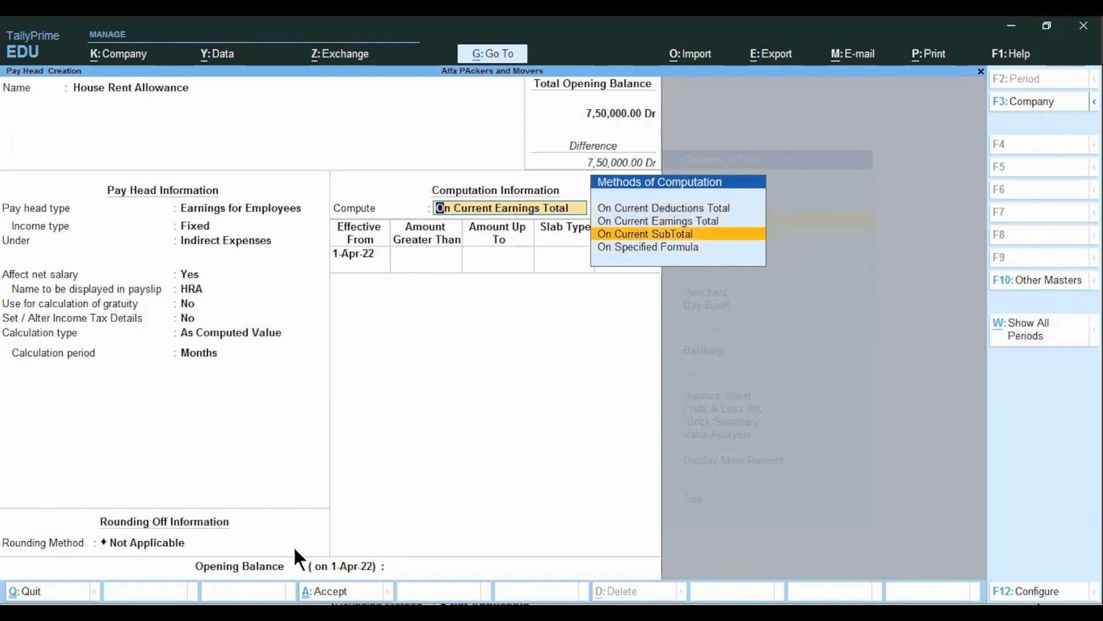
key(Down)
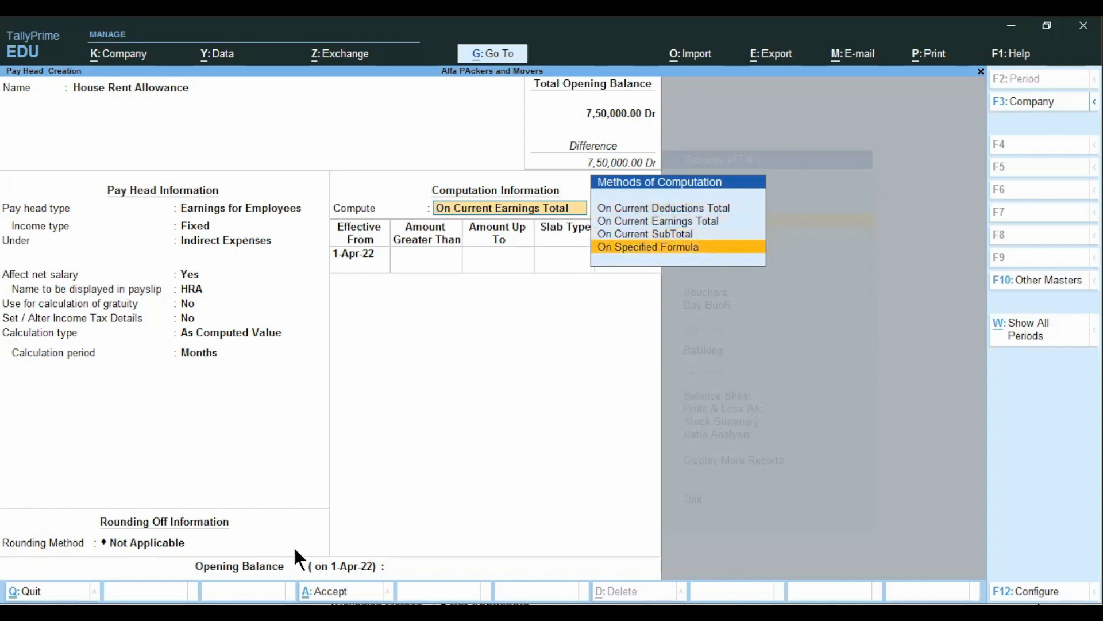
key(Up)
key(Up)
key(Up)
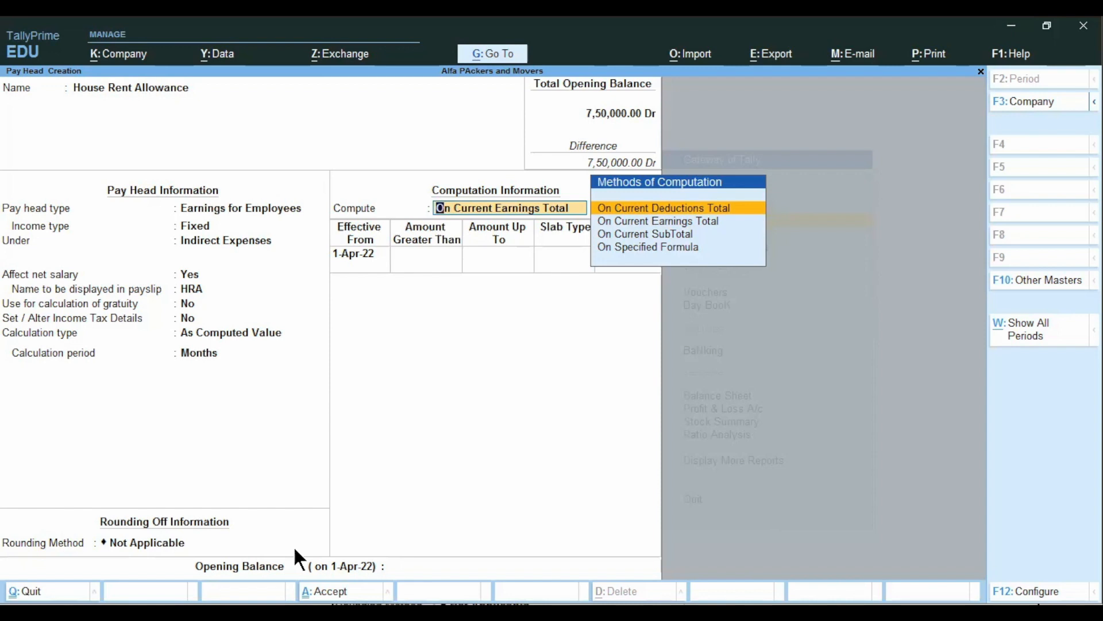
Set House Rent Allowance to compute On Specified Formula and add the Basic Salary pay head to the formula
key(Down)
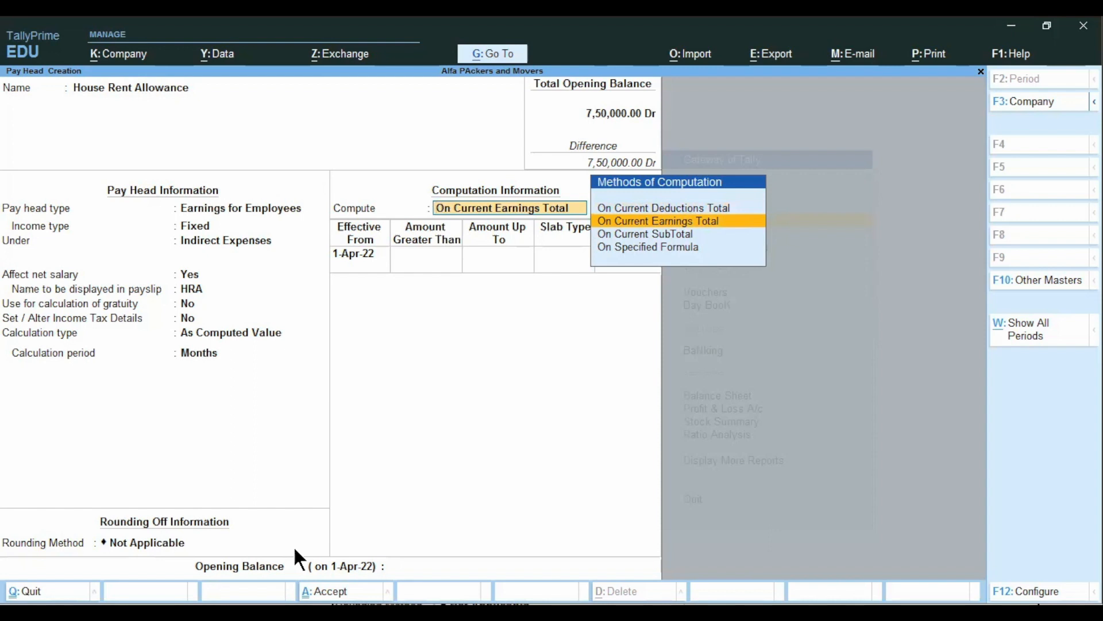
key(Down)
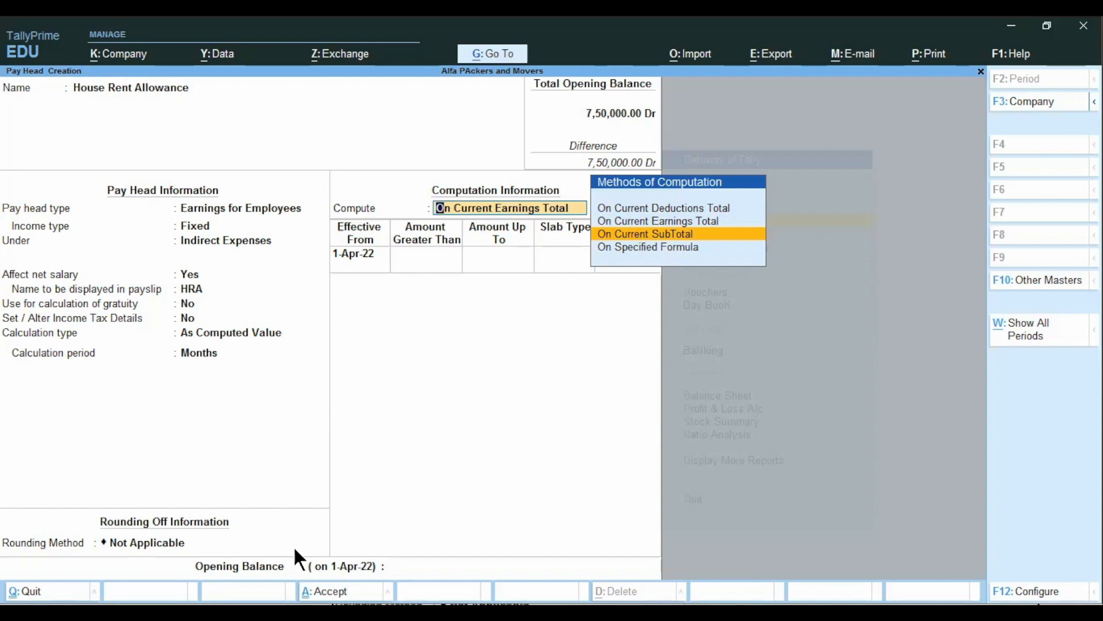
key(Down)
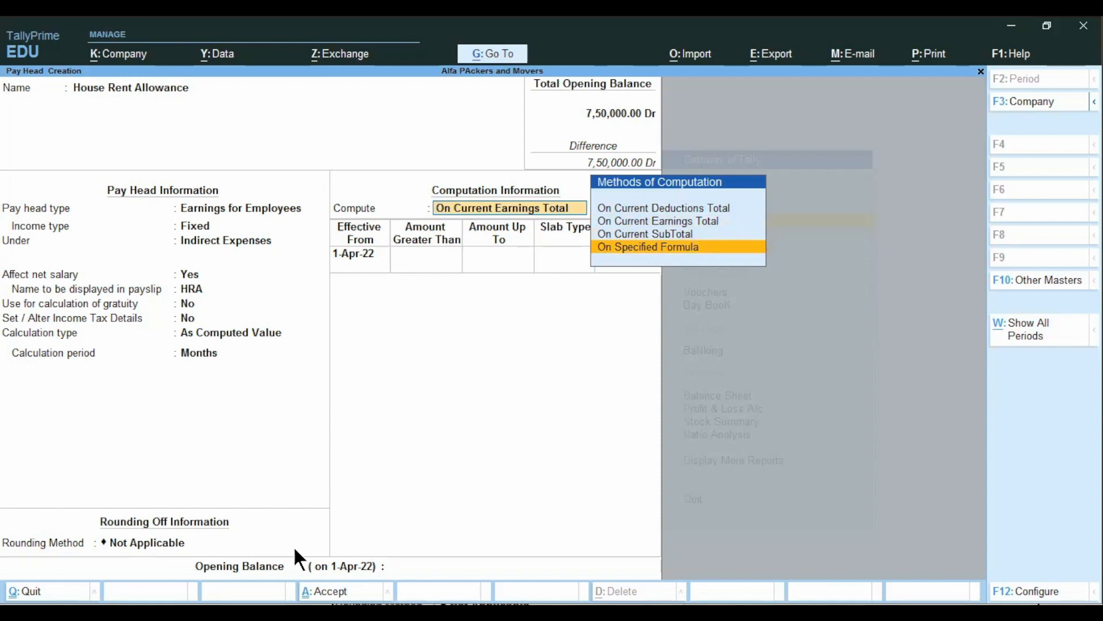
key(Return)
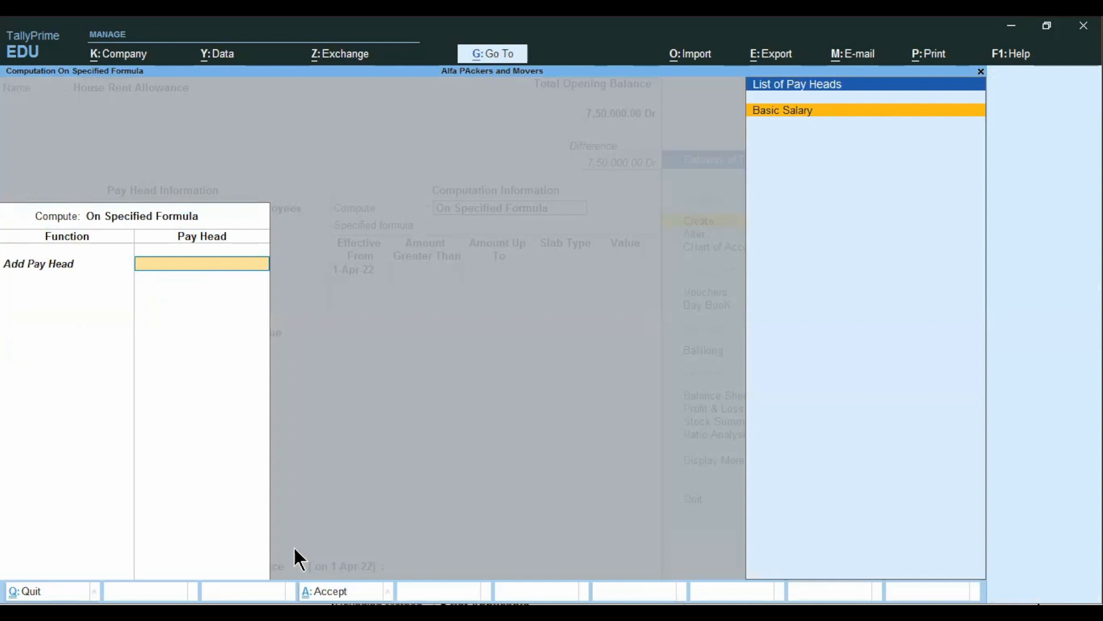
key(Return)
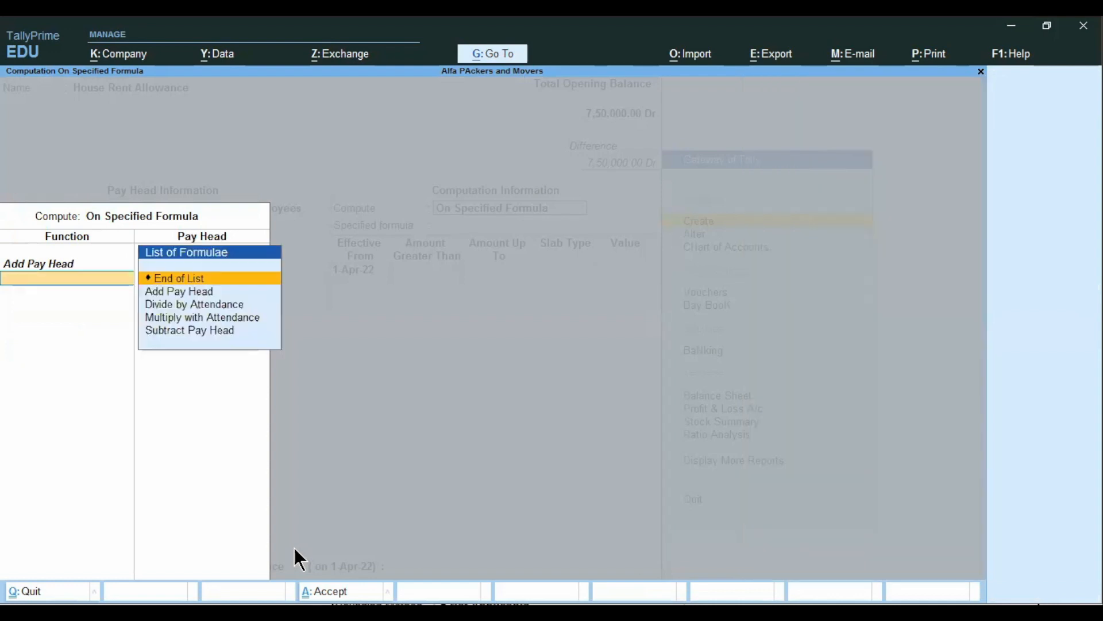
Examine the functions available for the formula, from Add Pay Head to Subtract Pay Head
key(Down)
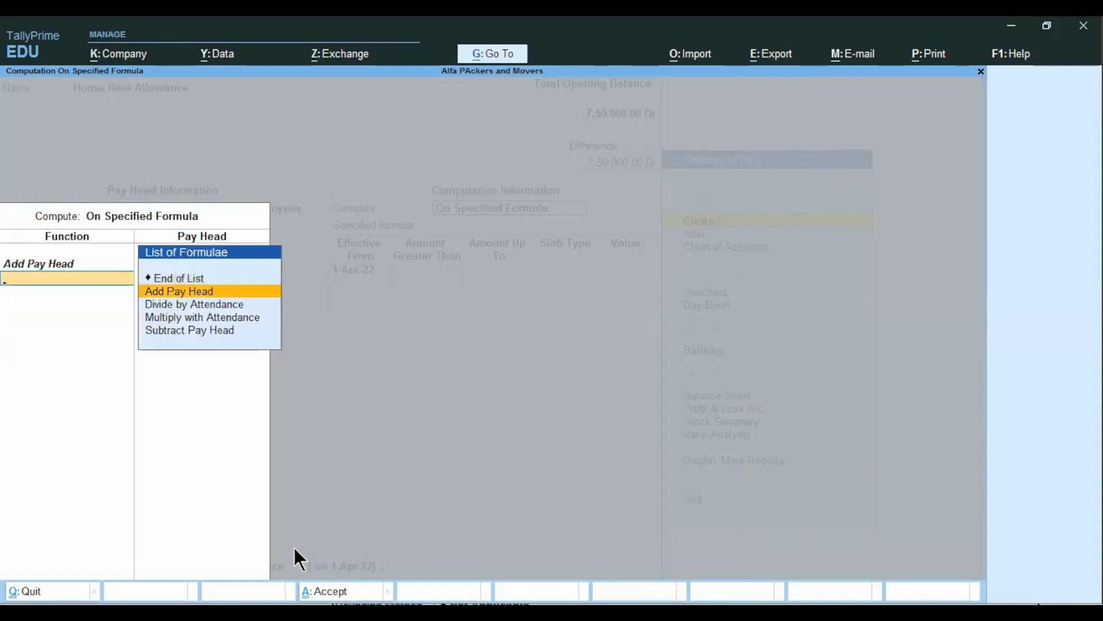
key(Down)
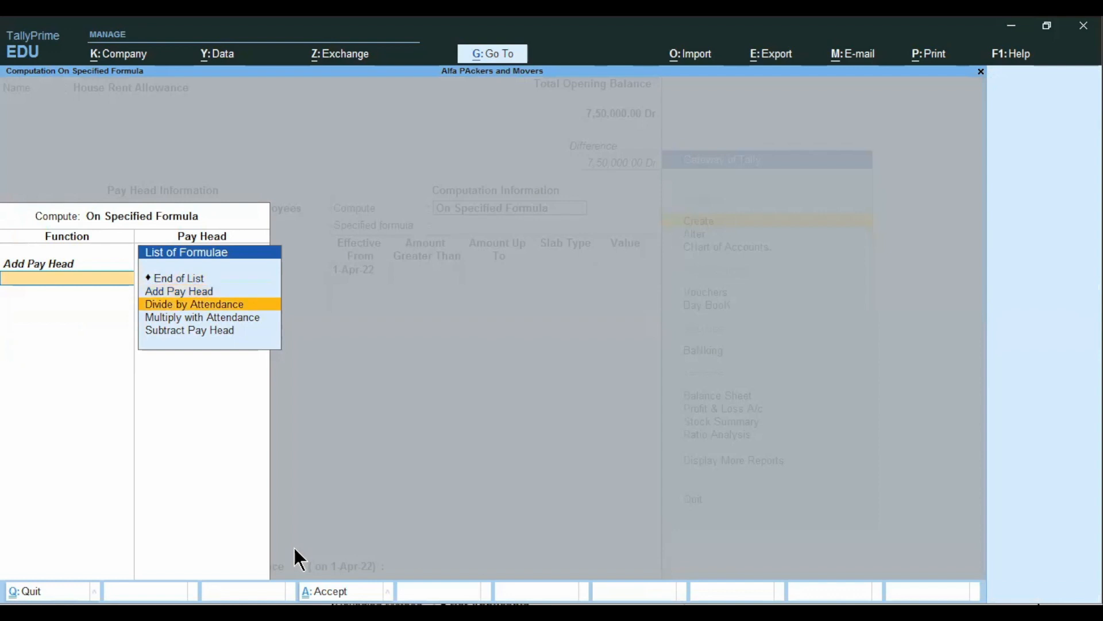
key(Down)
key(Down)
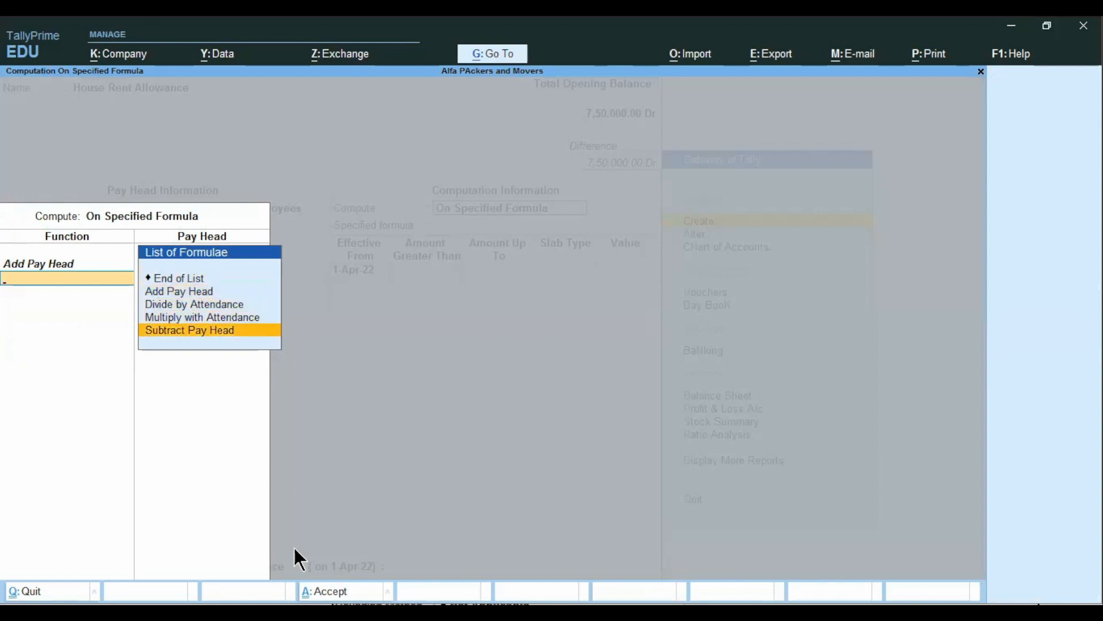
key(Up)
key(Up)
key(Up)
key(Up)
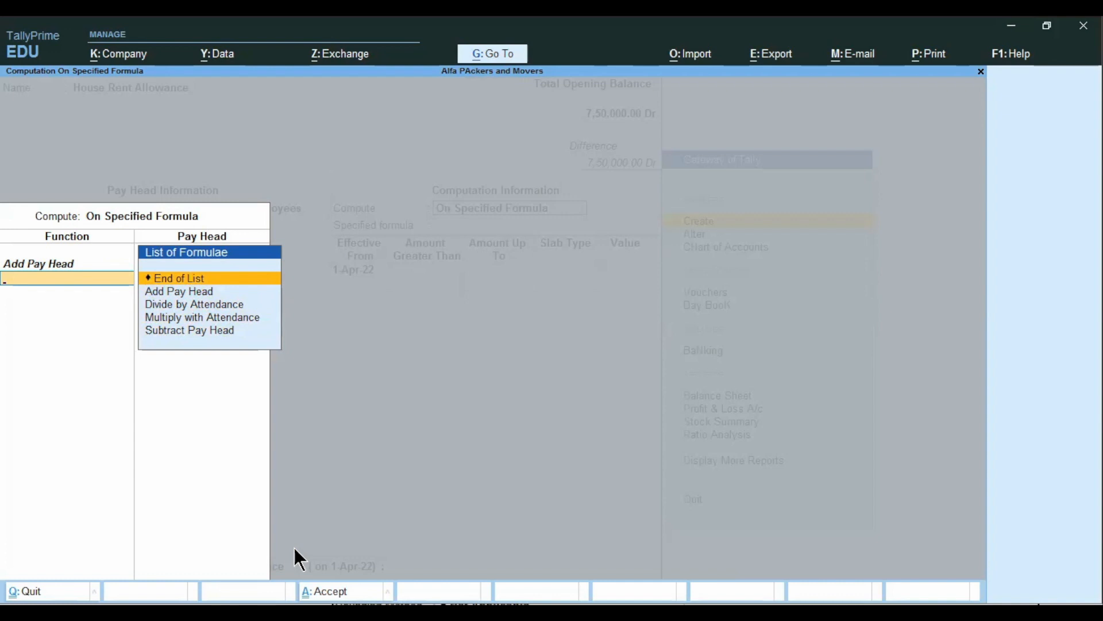
End the formula after Basic Salary and add a slab effective from 1-Apr-22 with slab type Percentage and value 40%
key(Return)
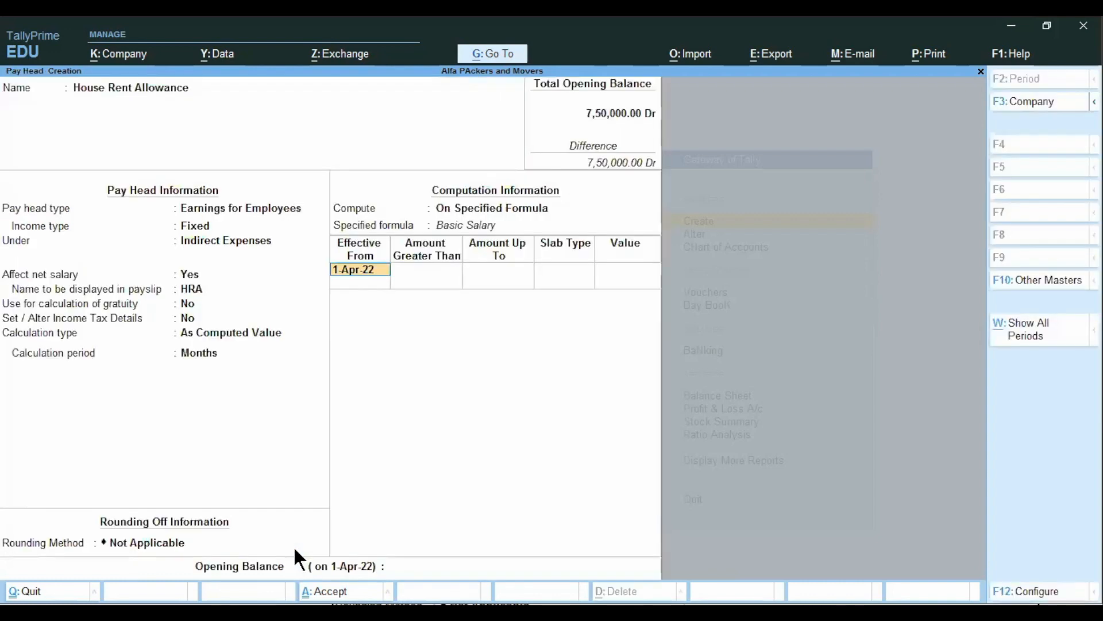
key(Return)
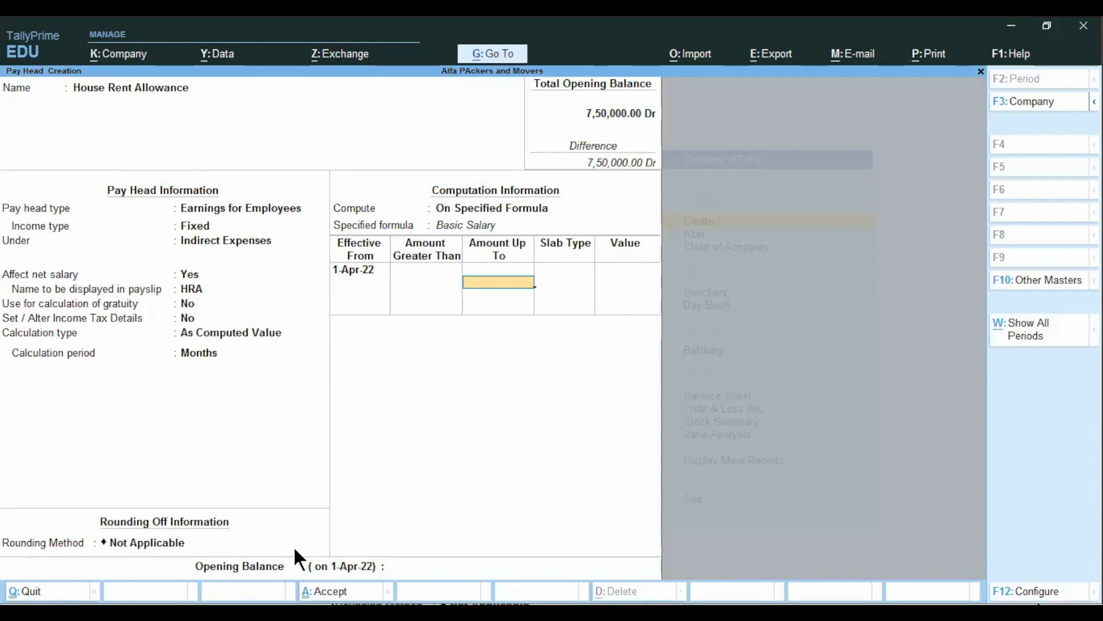
key(Return)
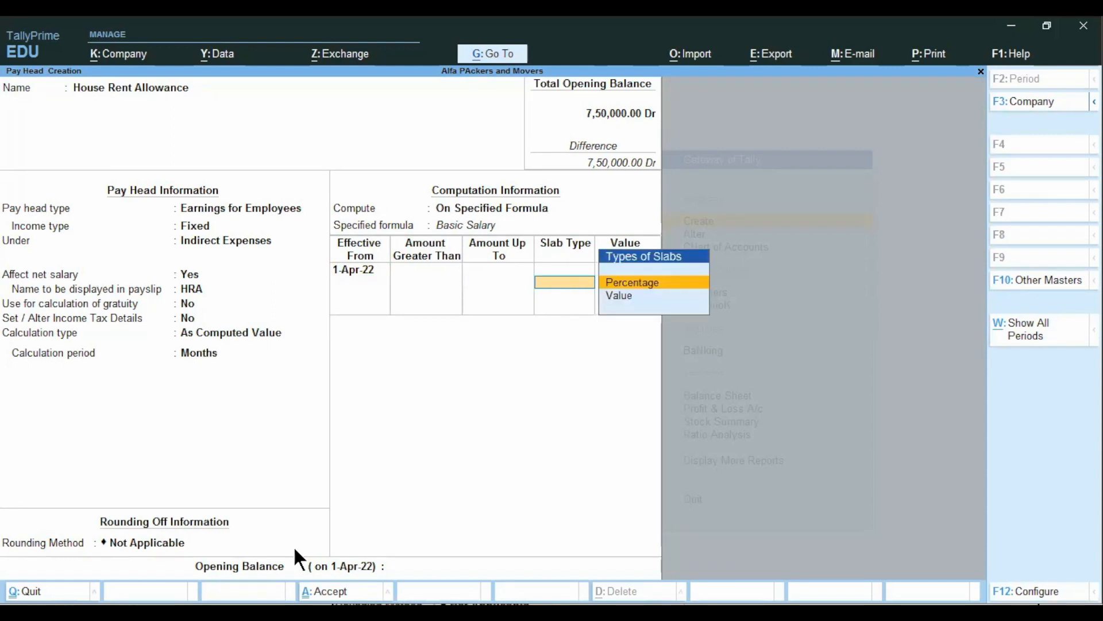
key(Down)
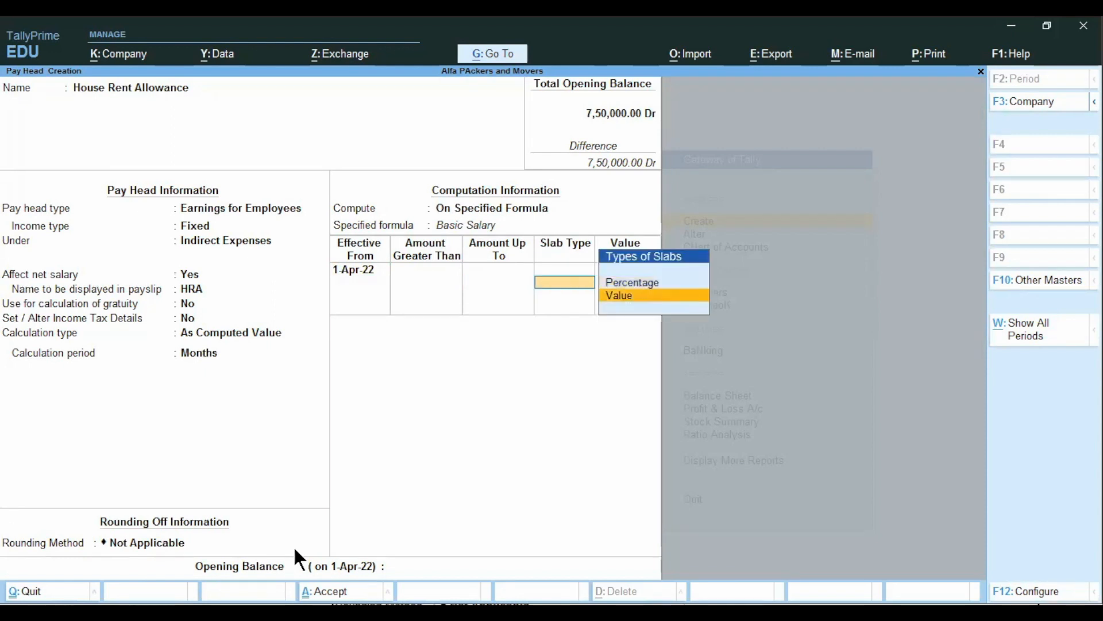
key(Up)
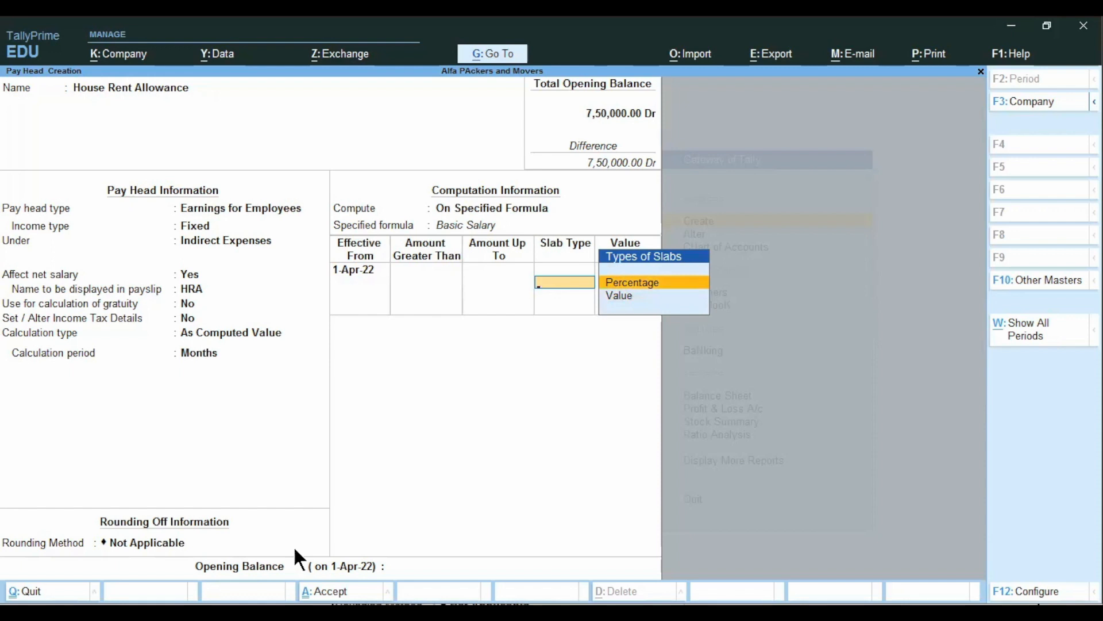
key(Return)
text(40)
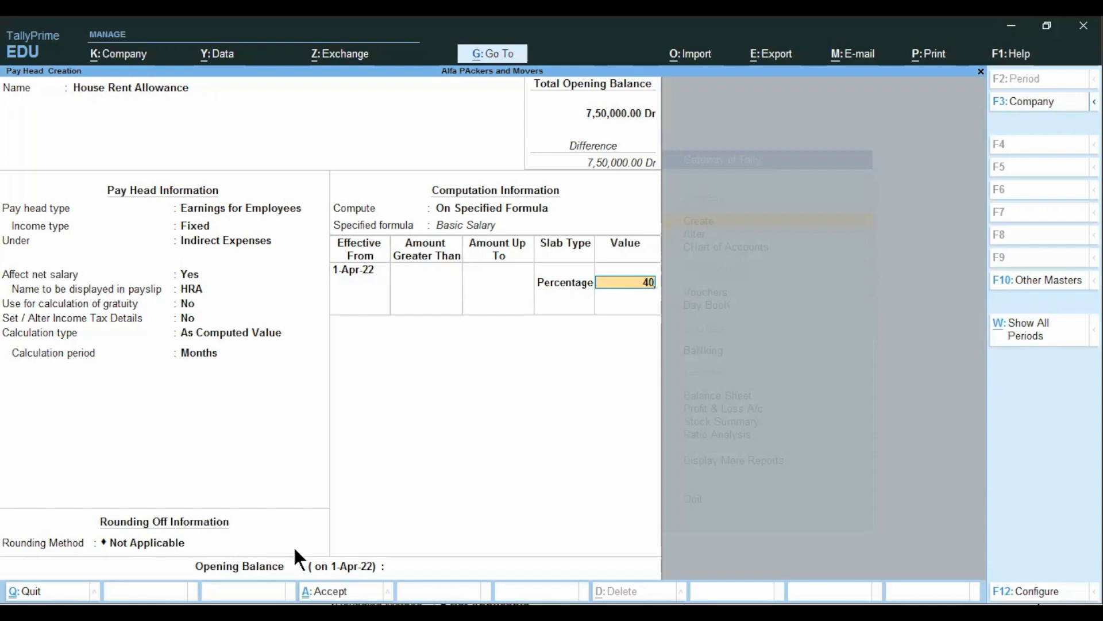
key(Return)
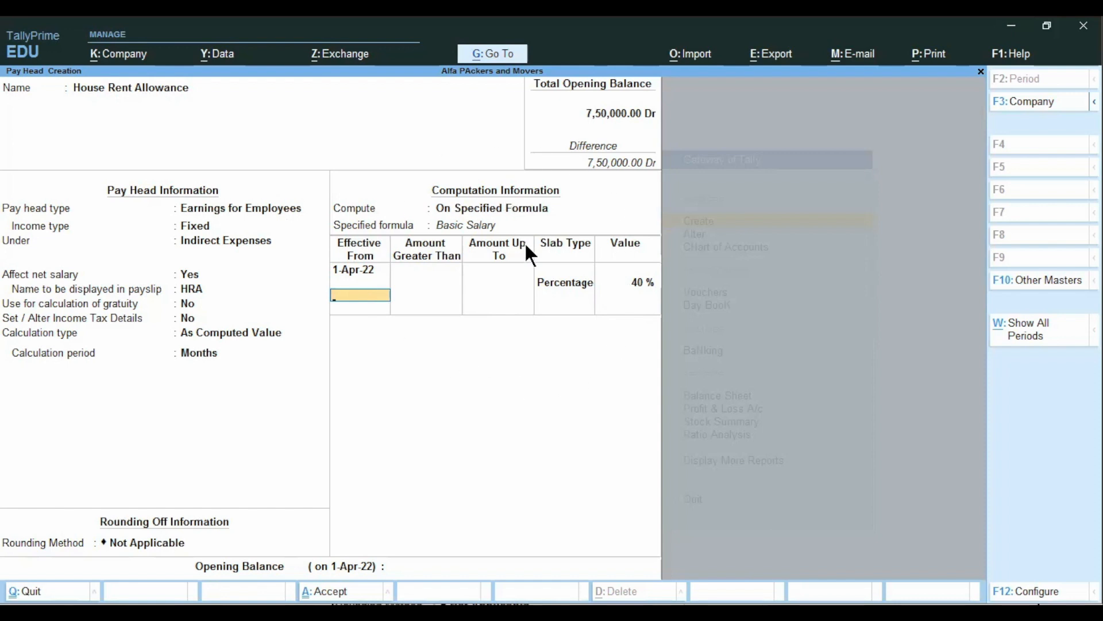
Keep the calculation type As Computed Value and save the House Rent Allowance pay head
click(203, 332)
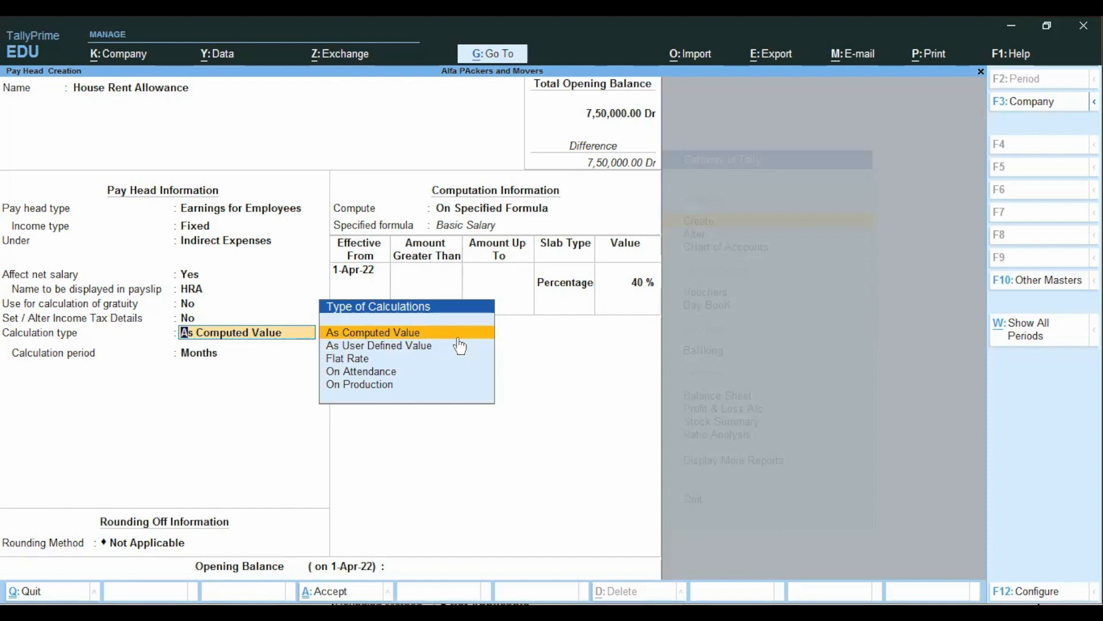
key(Return)
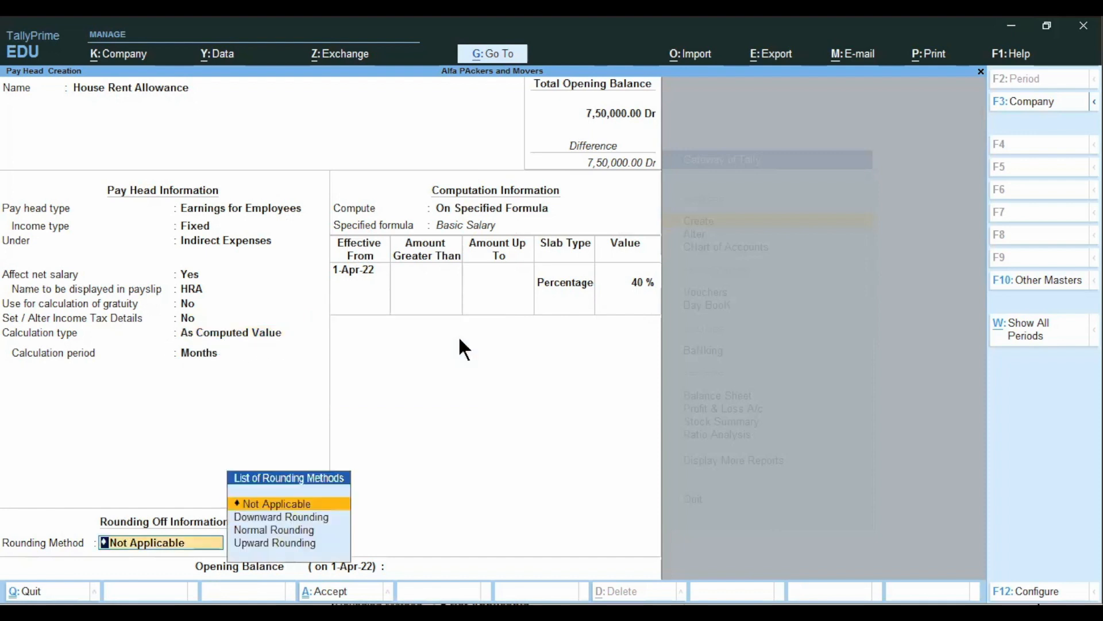
key(ctrl+a)
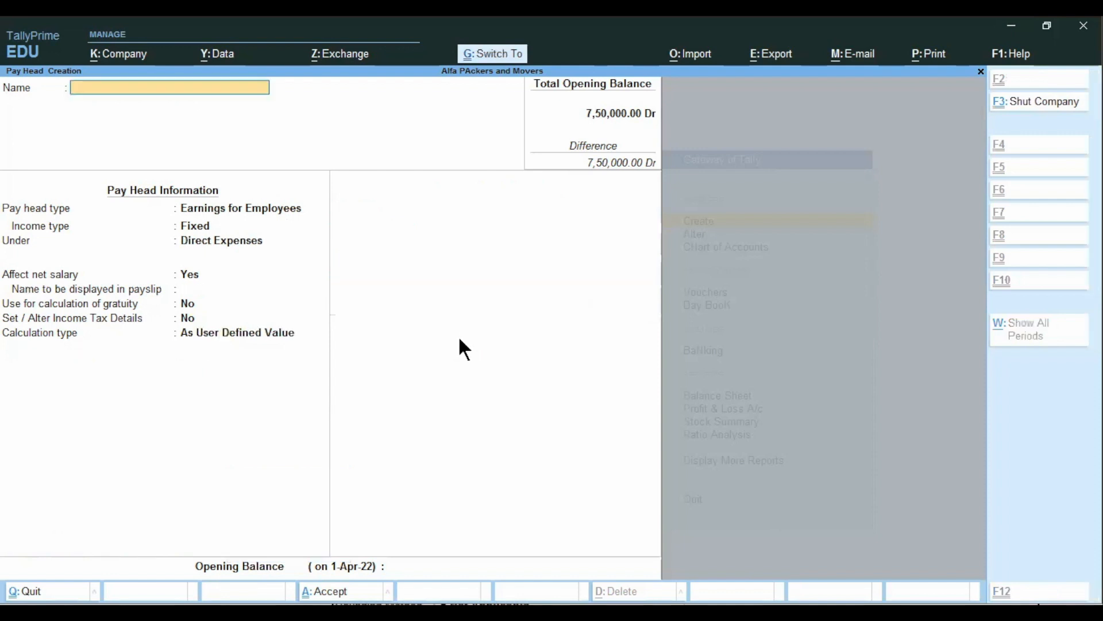
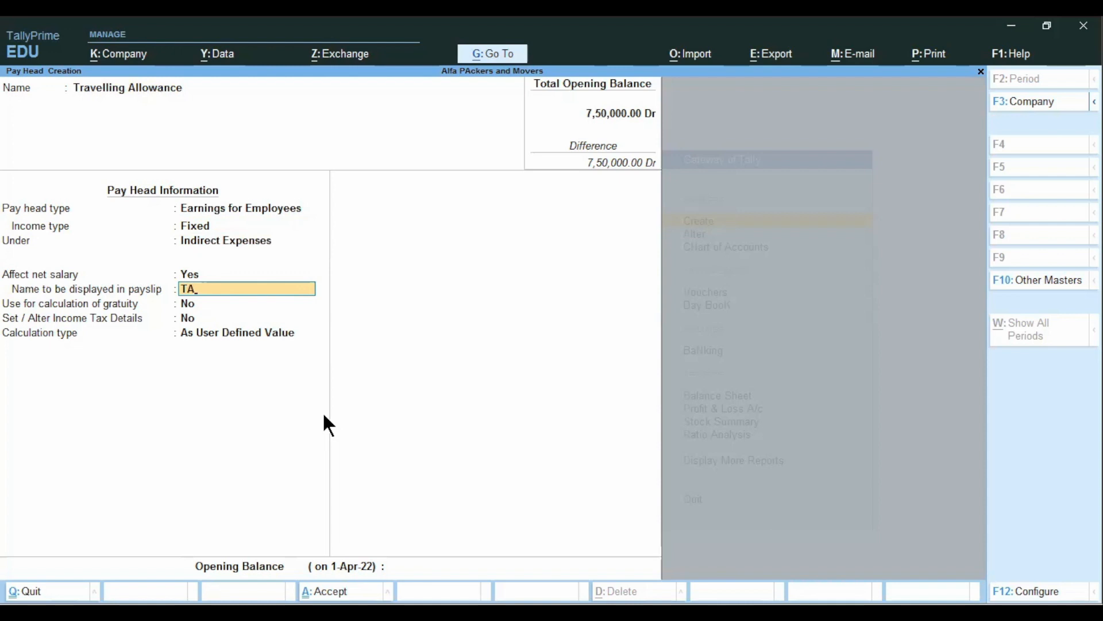
Set the Travelling Allowance payslip name to Trevelling Allowance, keeping gratuity calculation and income tax details at No
text(revelling Allowance)
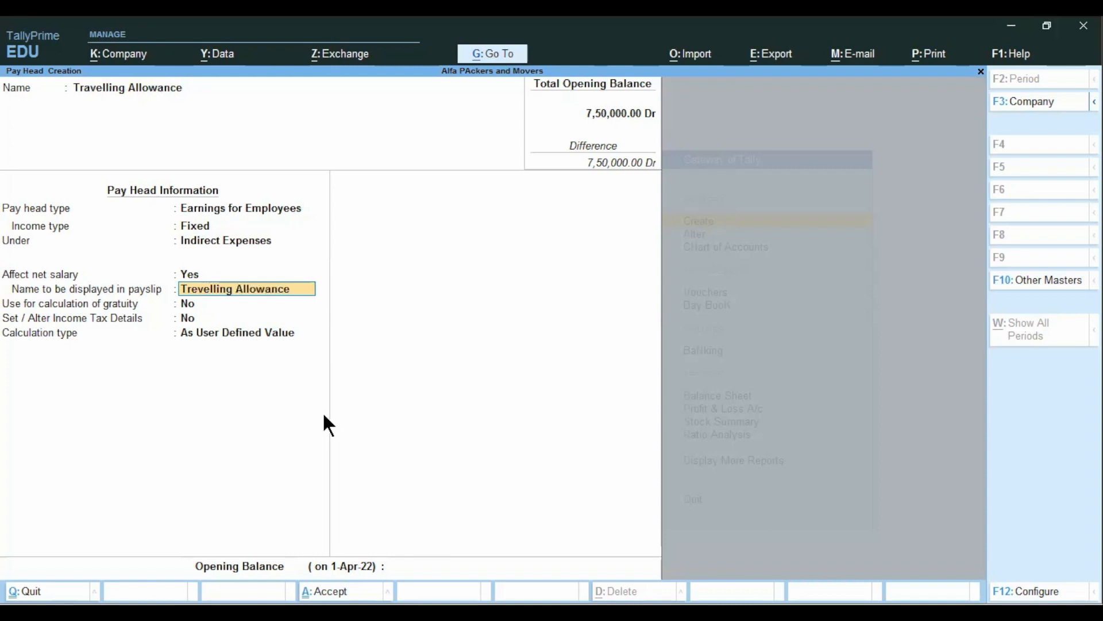
key(Return)
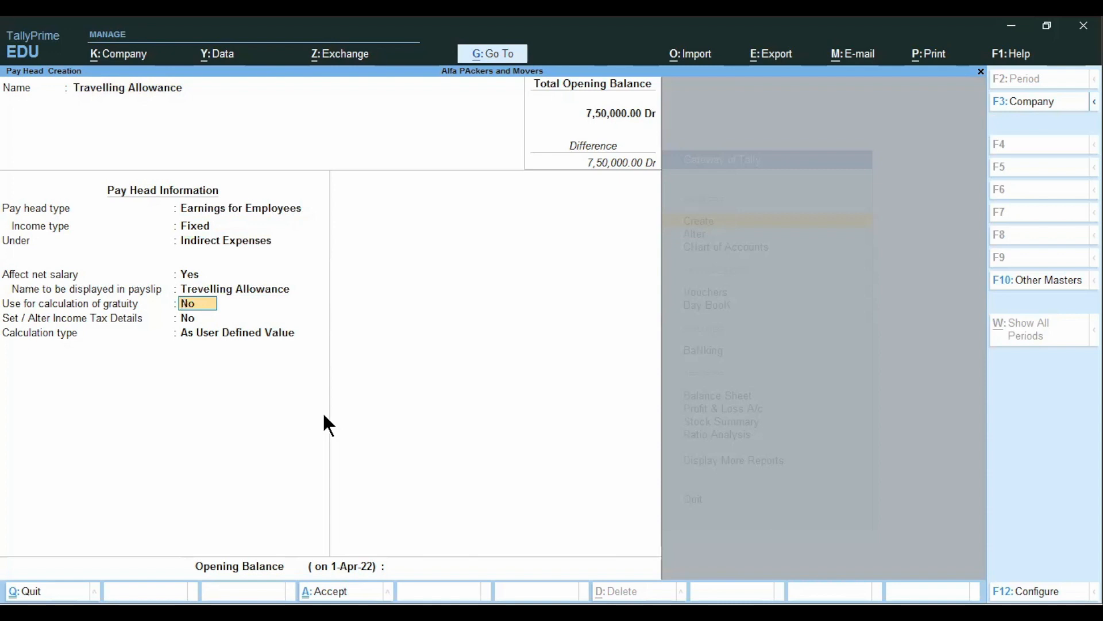
key(Return)
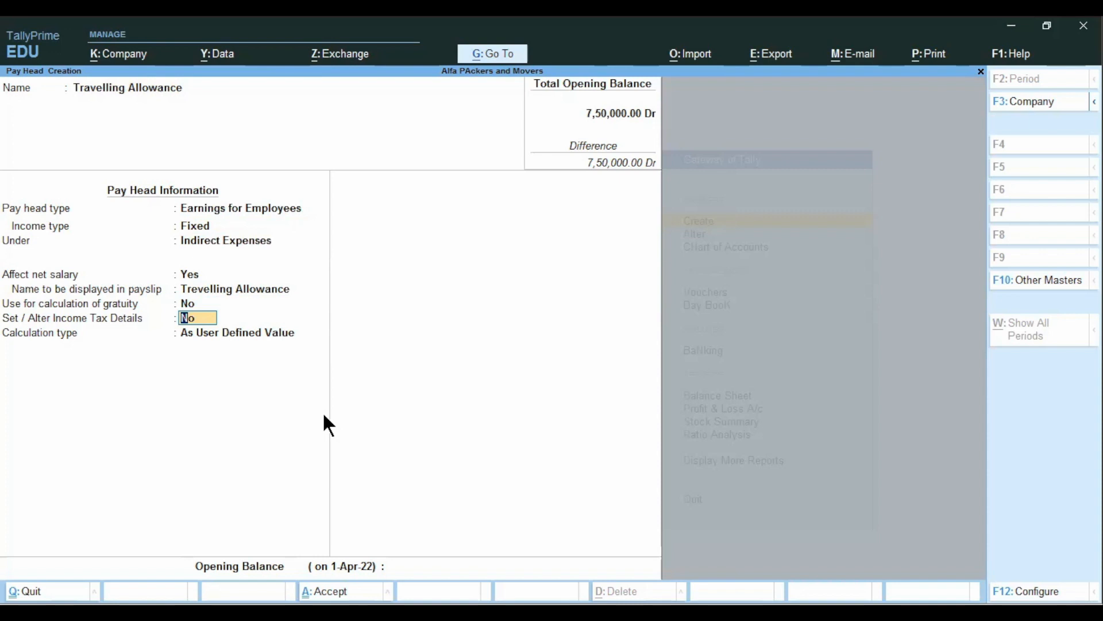
key(Return)
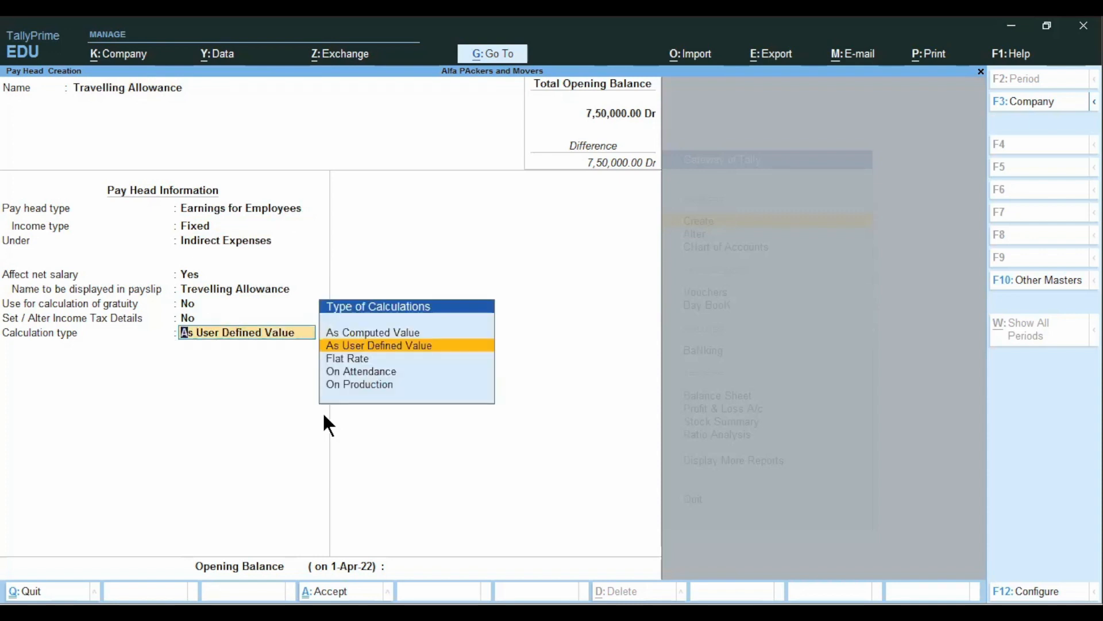
Set the calculation type of Travelling Allowance to Flat Rate
key(Up)
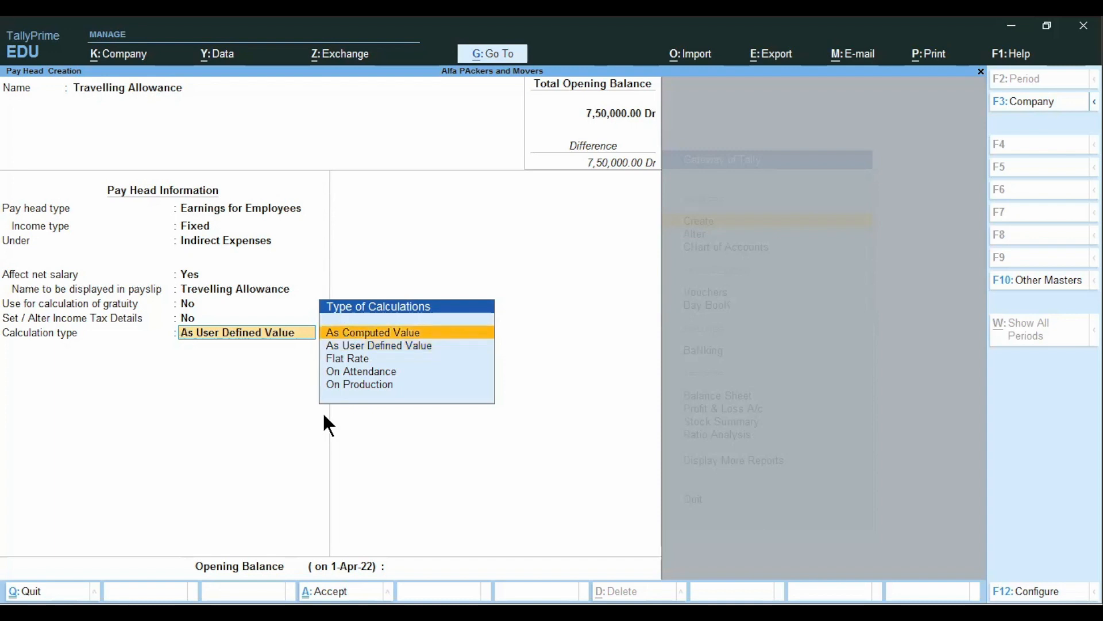
key(Down)
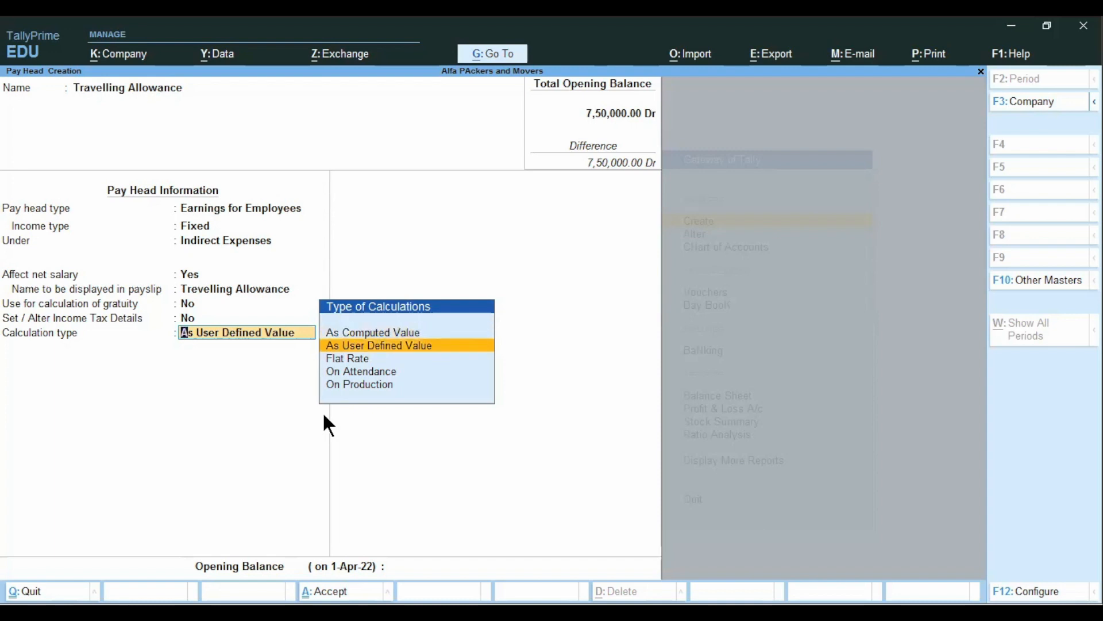
key(Down)
key(Down)
key(Down)
key(Up)
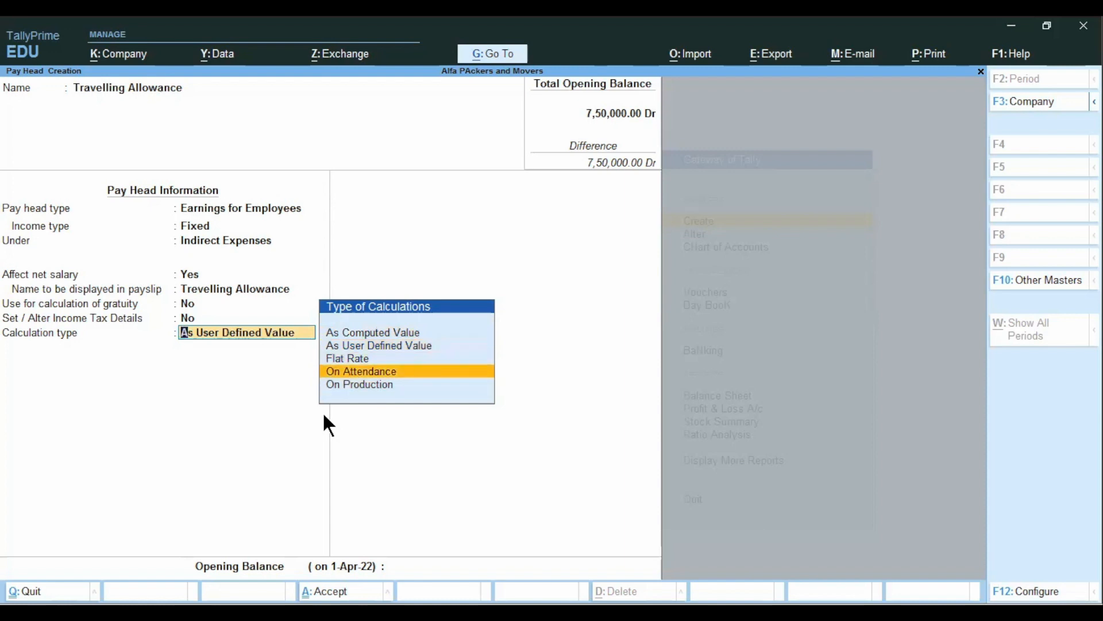
key(Up)
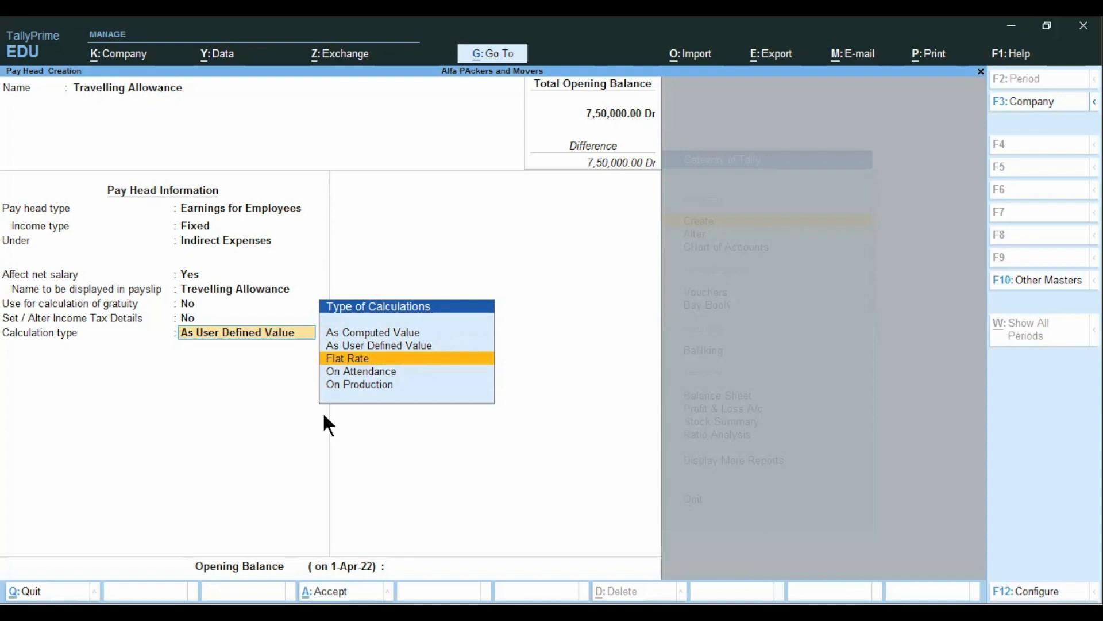
key(Return)
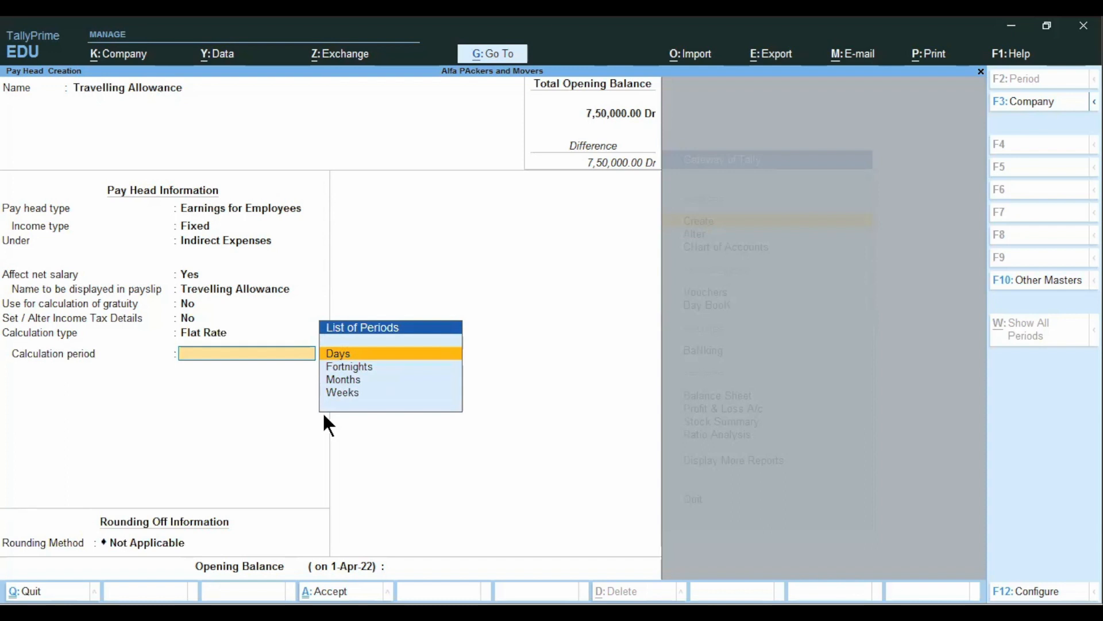
Set the calculation period to Months with rounding method Not Applicable, and save the pay head with a blank opening balance
key(Down)
key(Down)
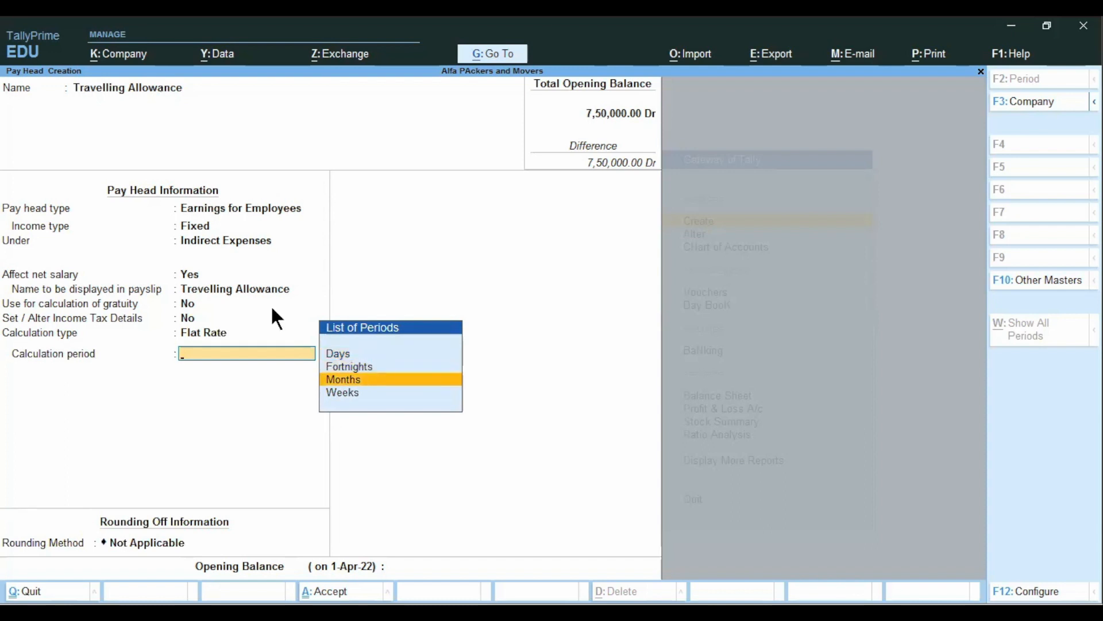
key(Return)
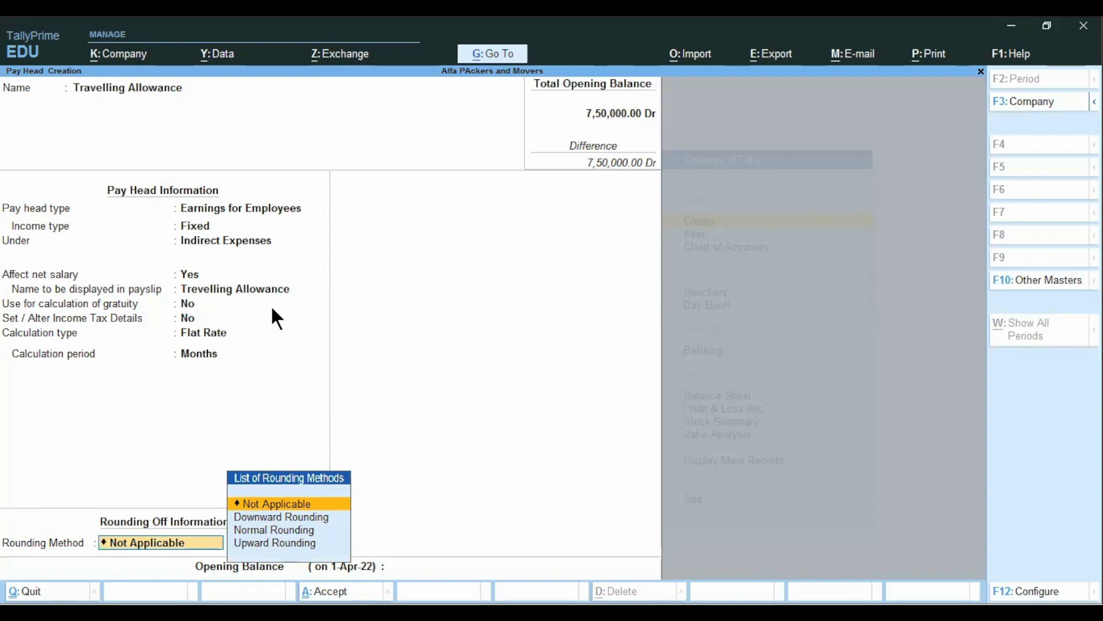
key(Return)
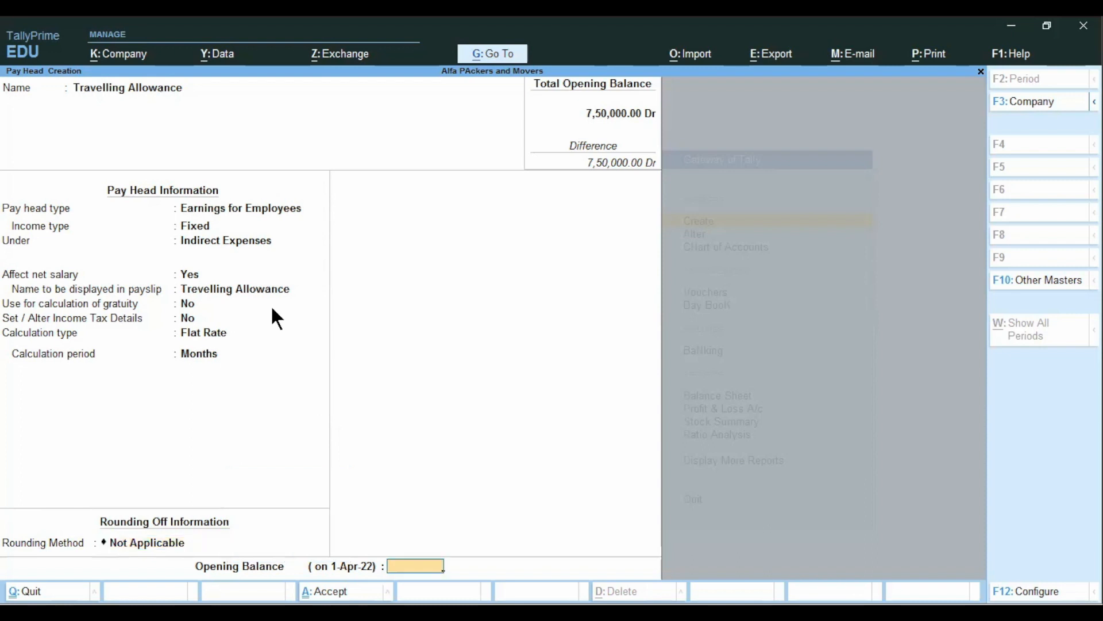
key(Return)
key(Return)
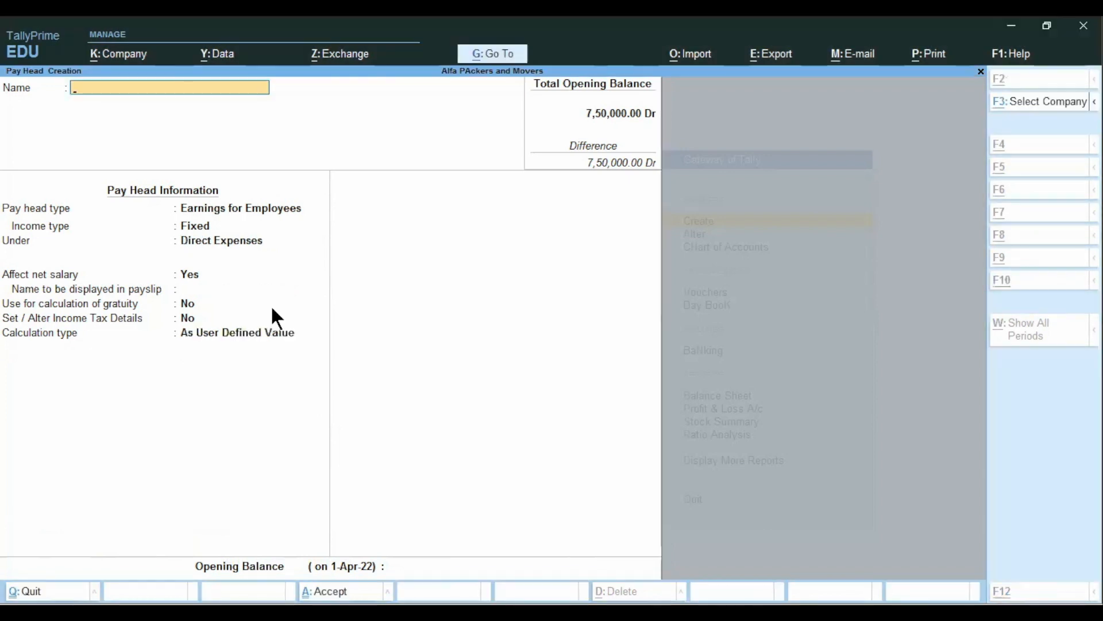
Switch to the Payroll In TallyPrime presentation, view the Overtime pay head slide, and return to TallyPrime
key(alt+Tab)
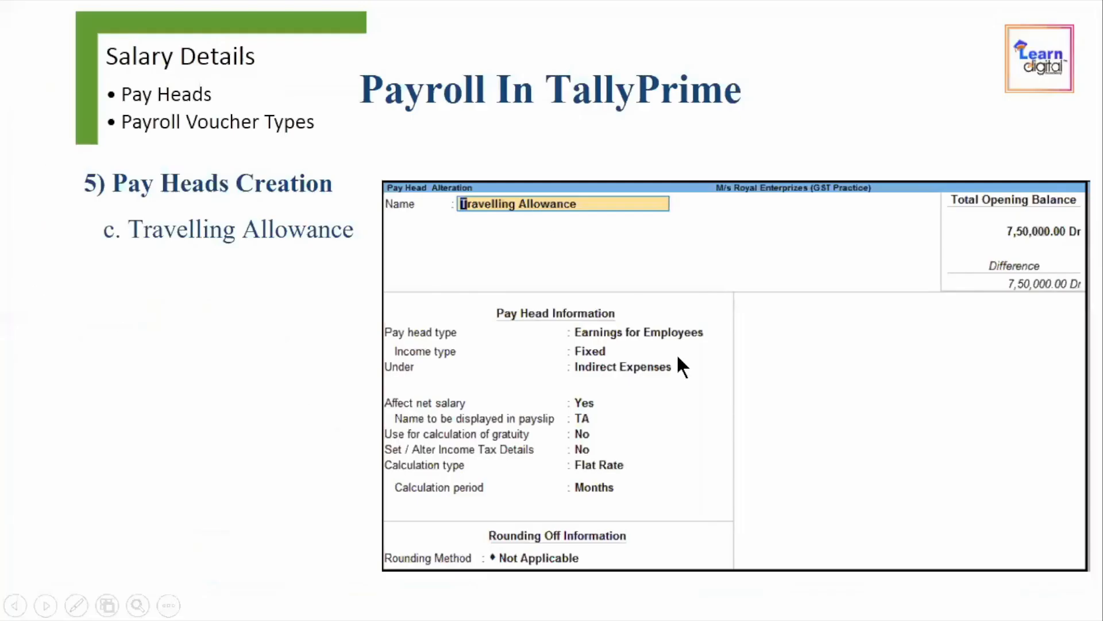
key(Right)
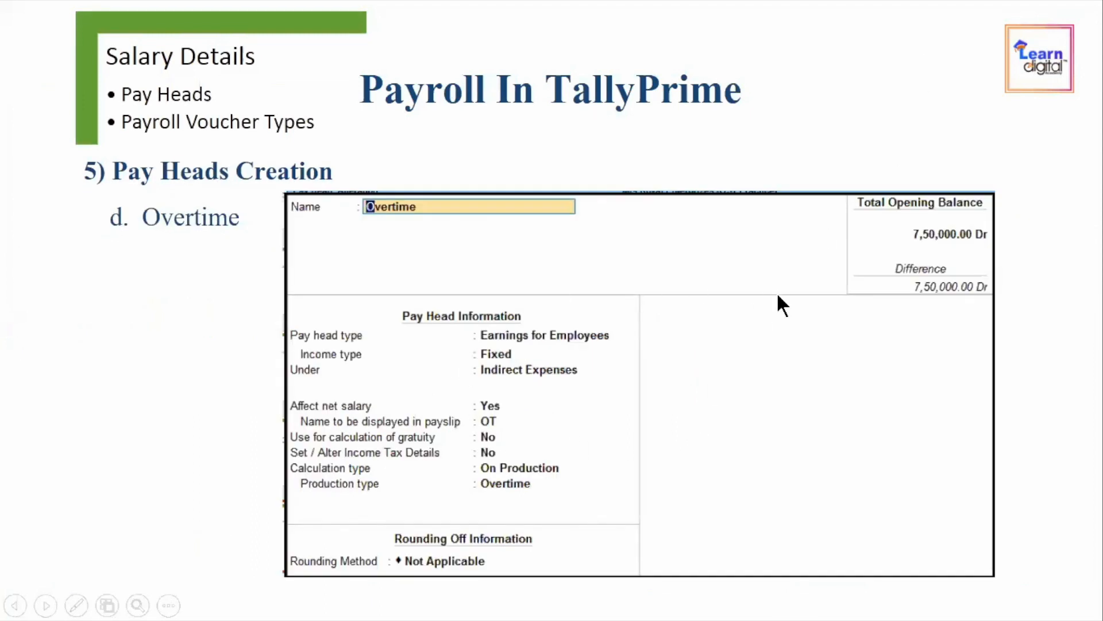
key(alt+Tab)
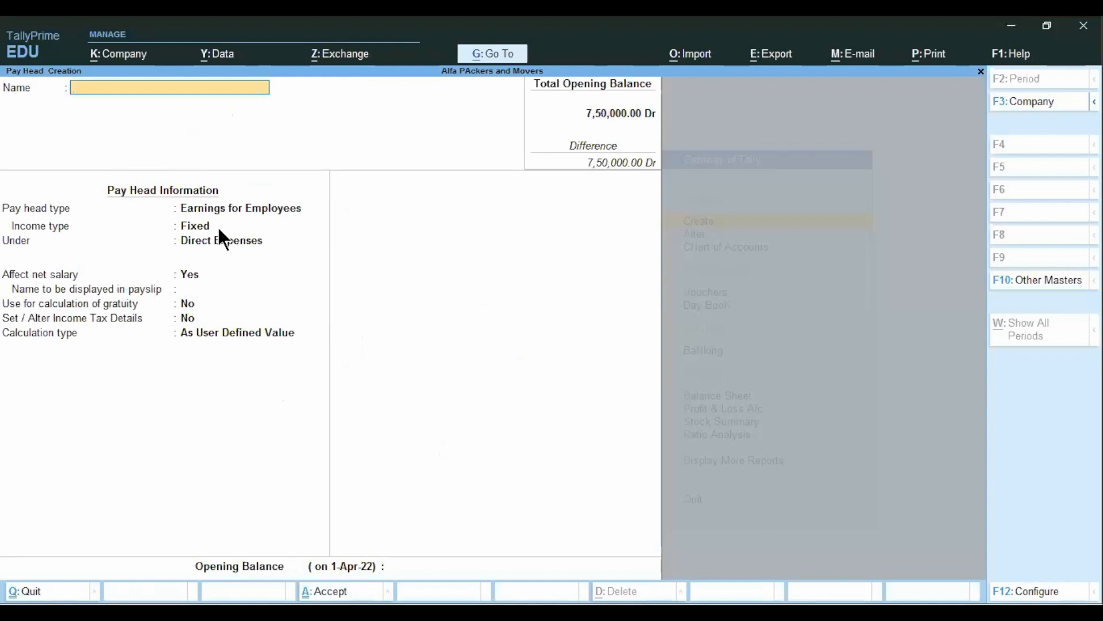
Name the pay head Overtime and classify it as Earnings for Employees with Fixed income type under Indirect Expenses
text(Overtime)
key(Return)
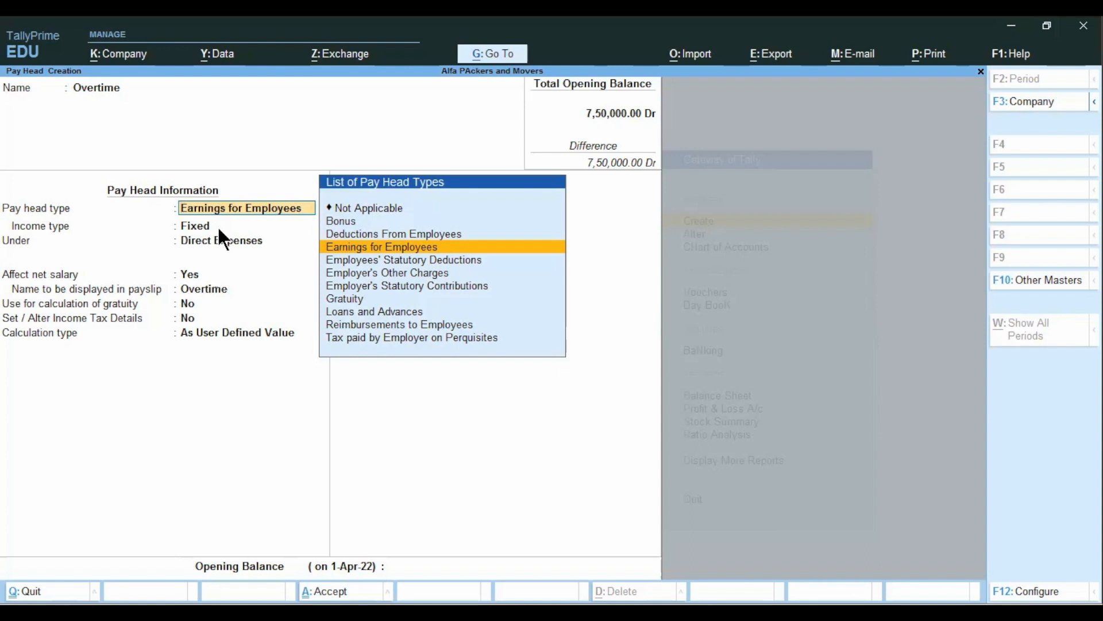
key(Return)
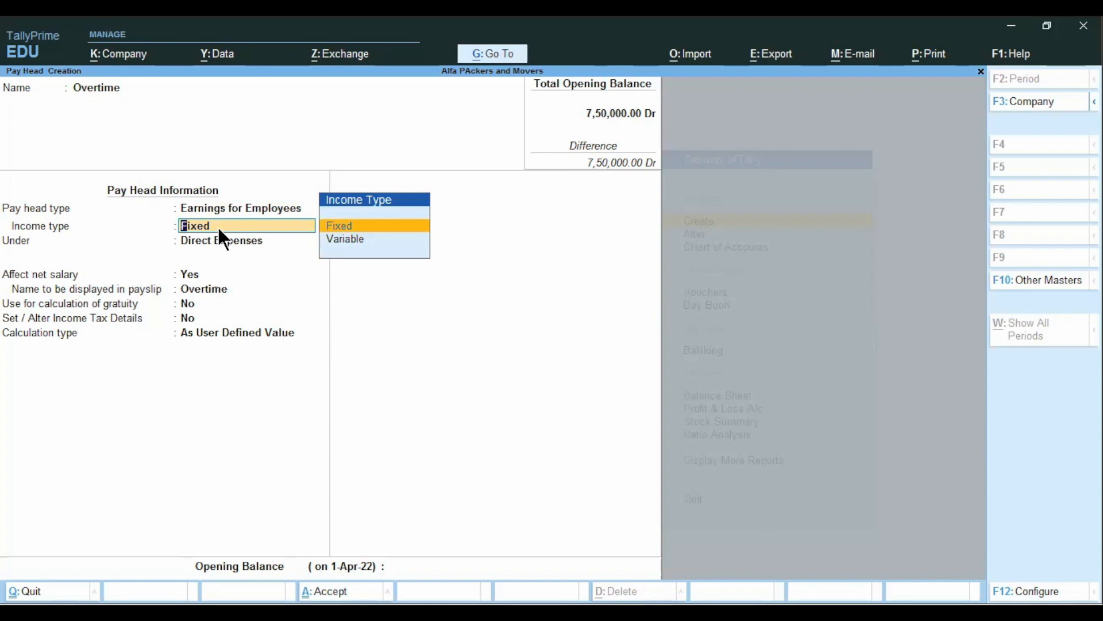
key(Return)
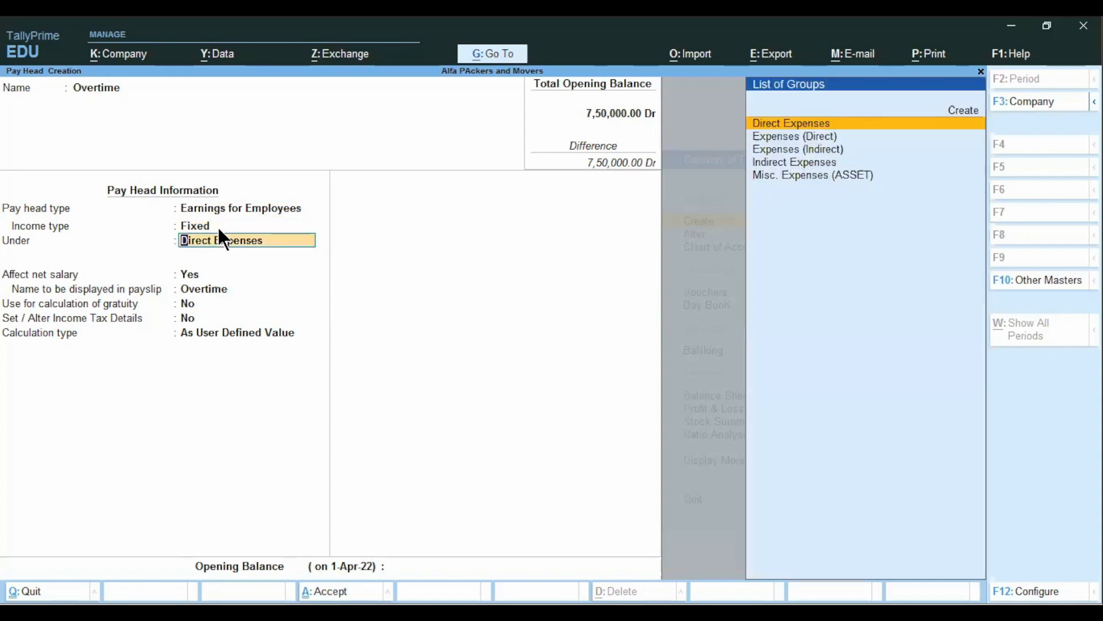
key(Down)
key(Down)
key(Down)
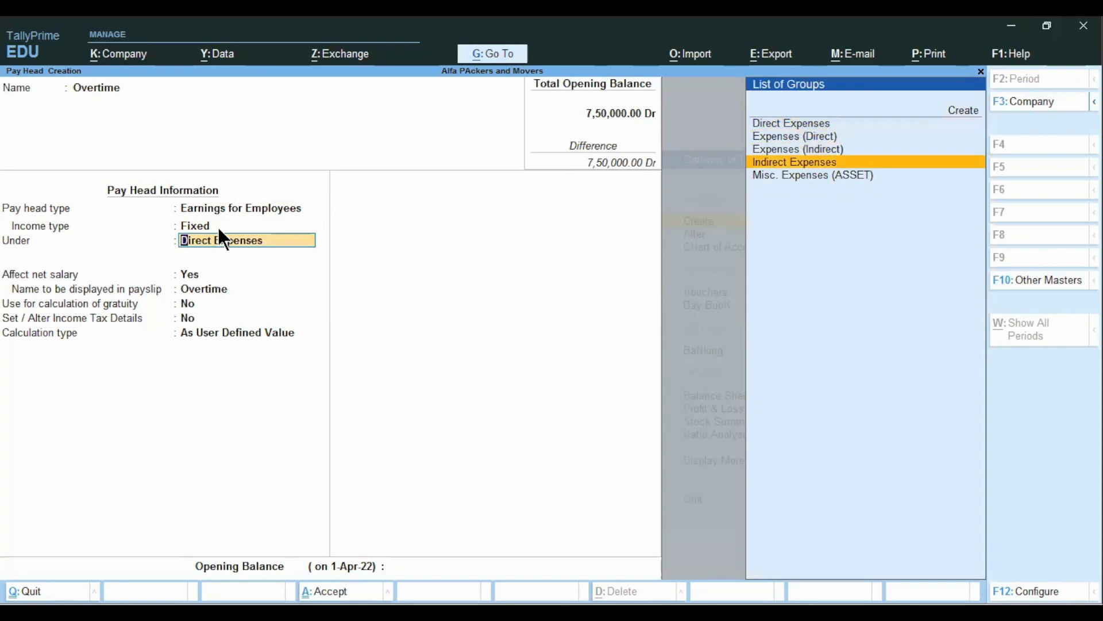
key(Return)
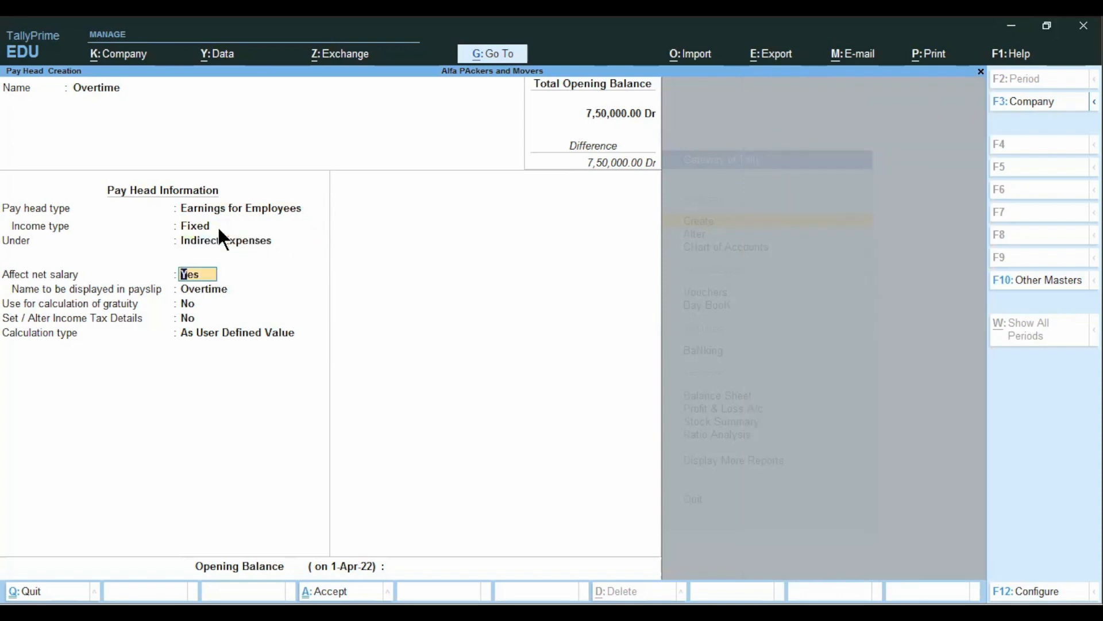
Accept Yes for affecting net salary, payslip name Overtime, and No for gratuity calculation and income tax details
key(Return)
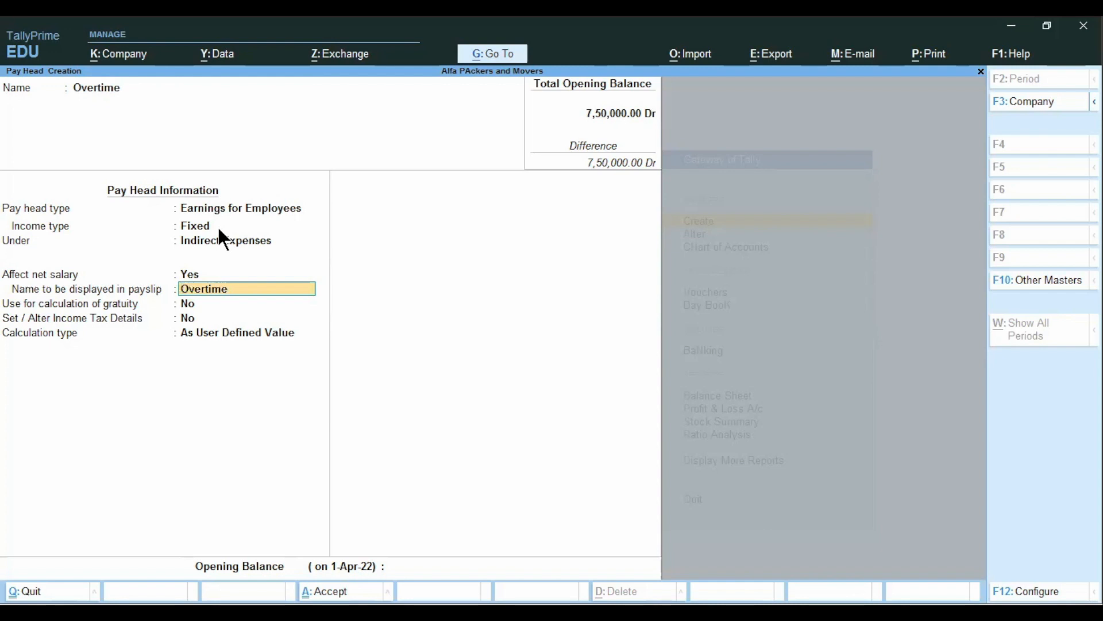
key(Return)
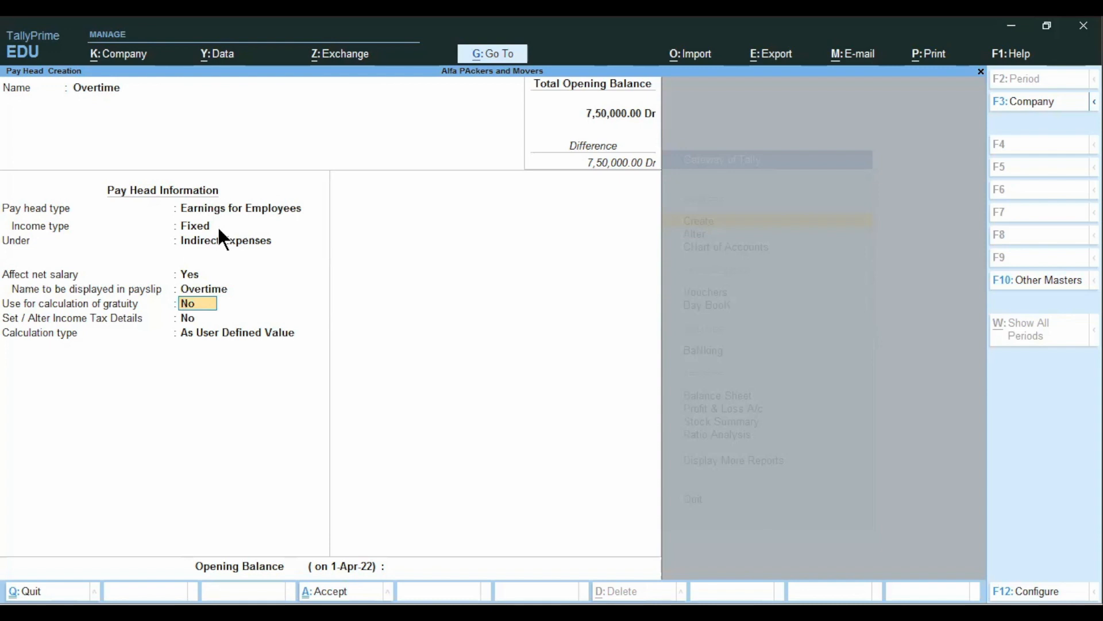
key(Return)
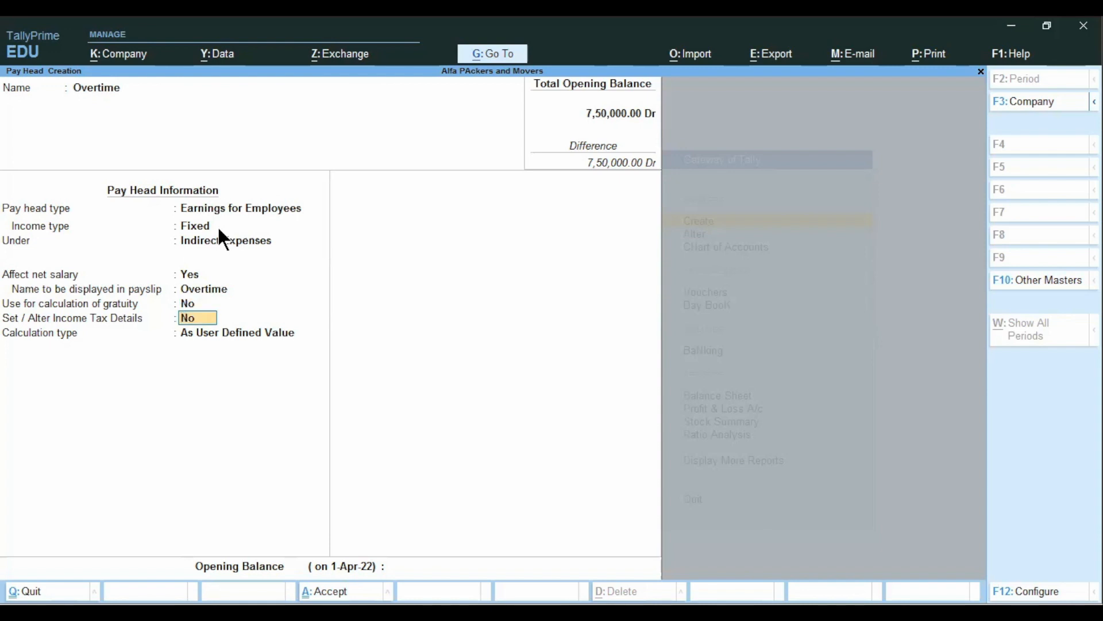
key(Return)
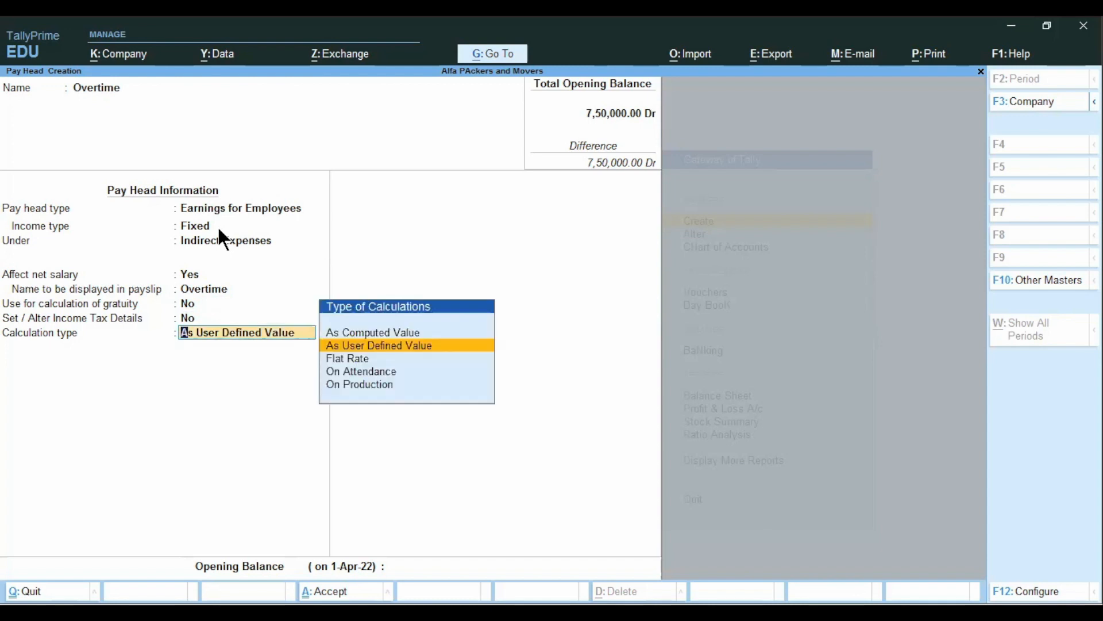
Set the Overtime calculation type to On Production with Overtime as the production type
key(Down)
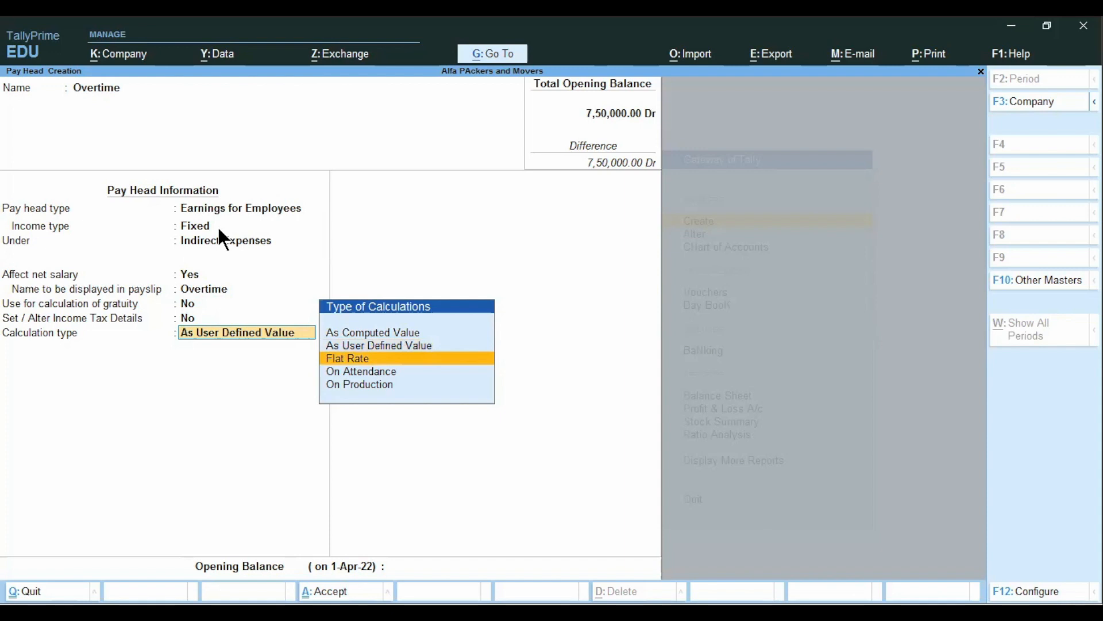
key(Down)
key(Down)
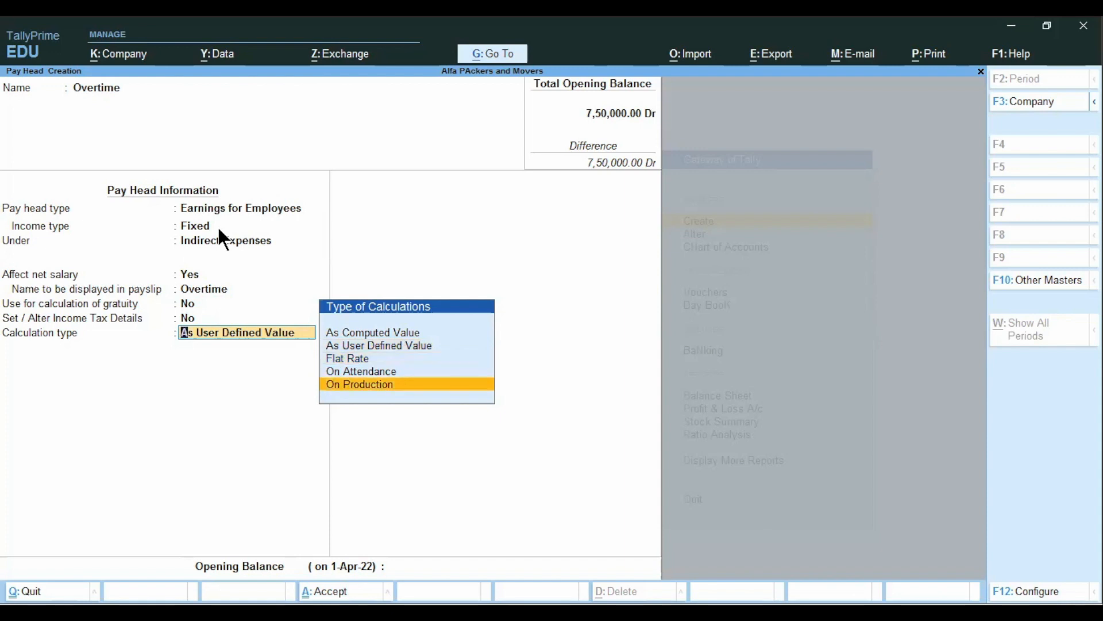
key(Return)
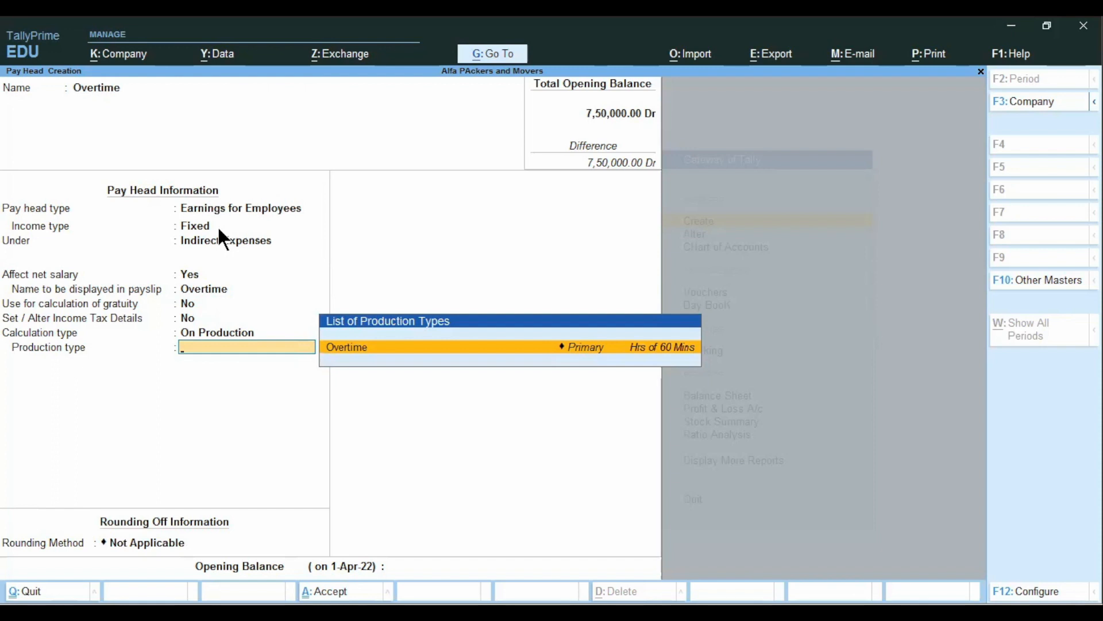
key(Return)
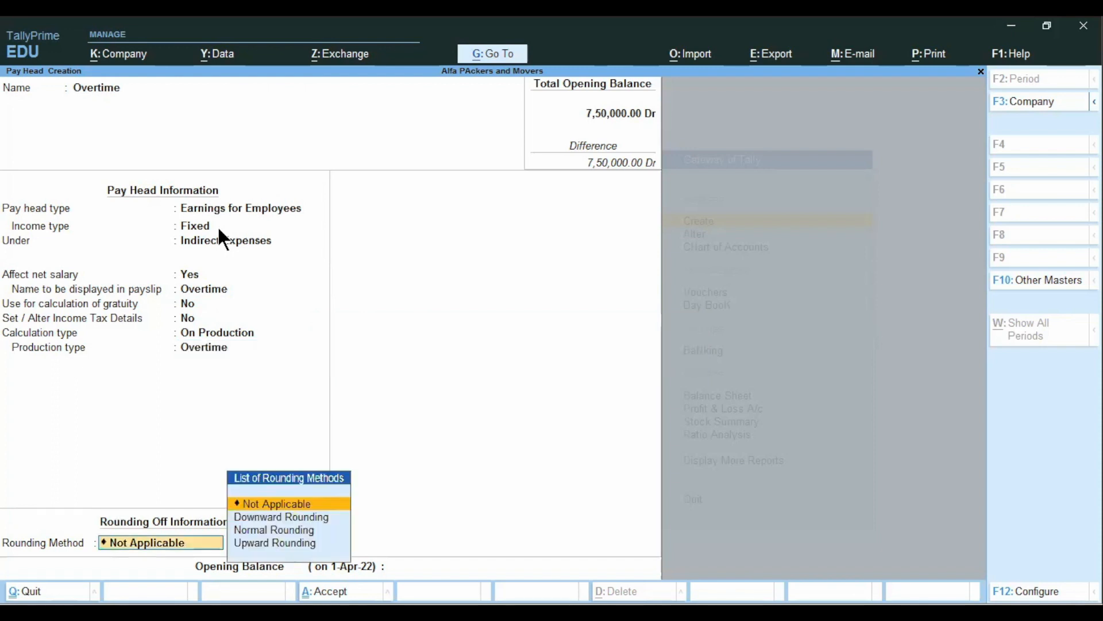
Keep the rounding method at Not Applicable and save the Overtime pay head with a blank opening balance
key(Return)
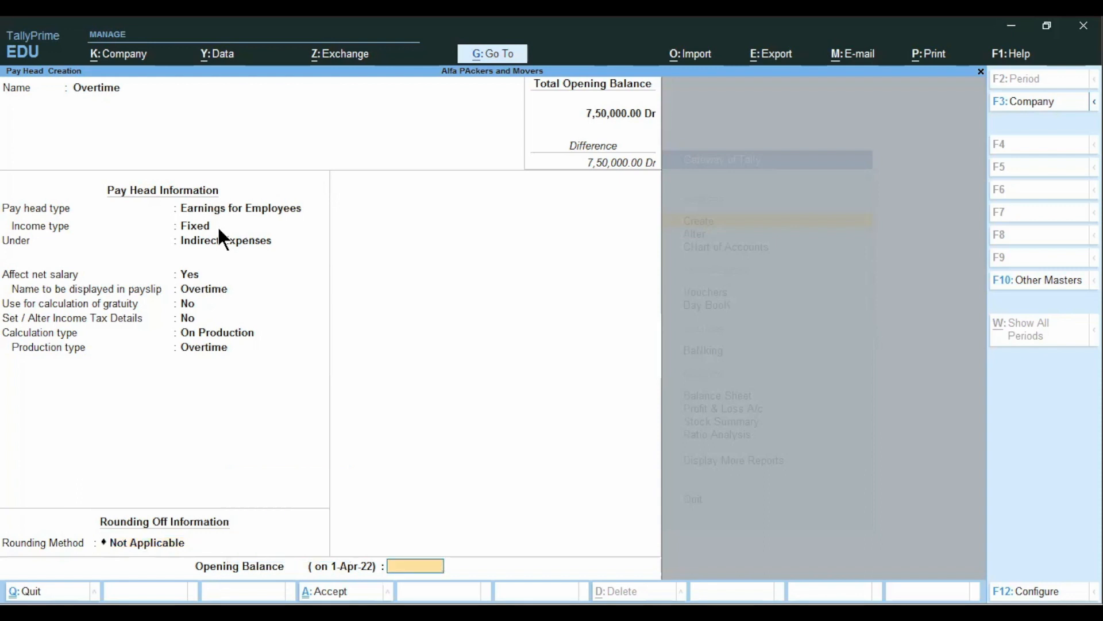
key(ctrl)
key(ctrl+a)
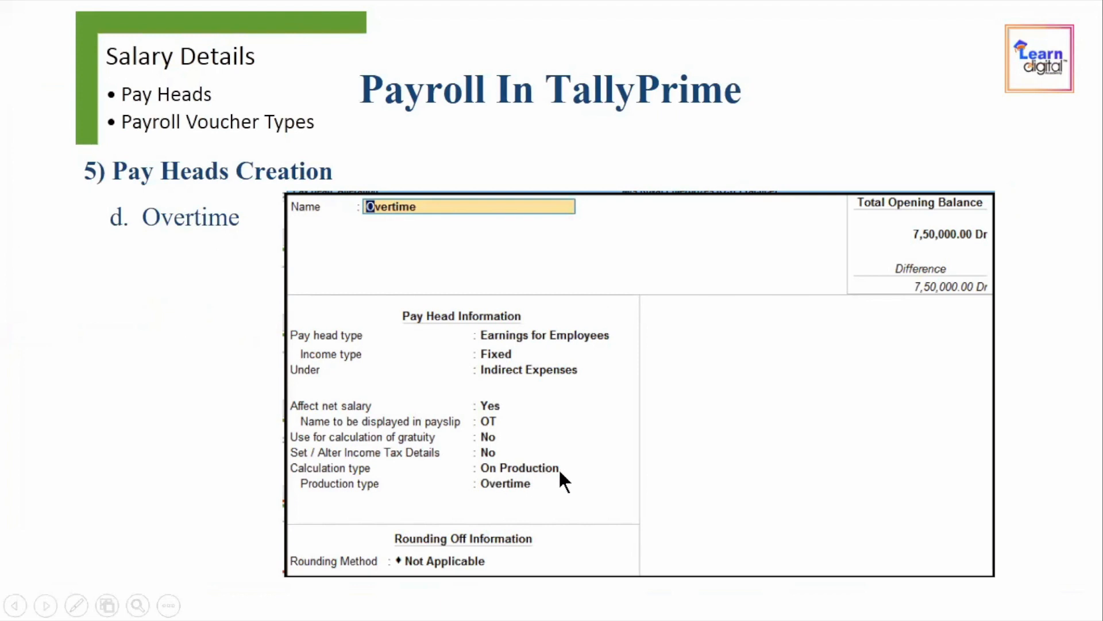
Advance the presentation to the Incentive slide, and back in TallyPrime name the new pay head Incentive
click(492, 486)
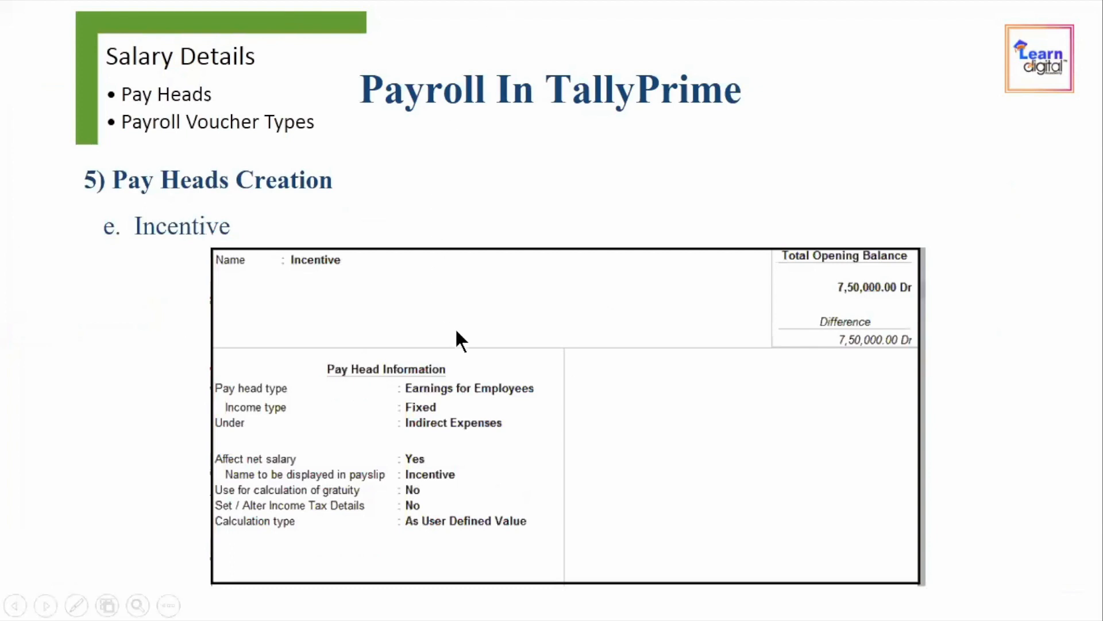
key(alt+Tab)
text(Incentive)
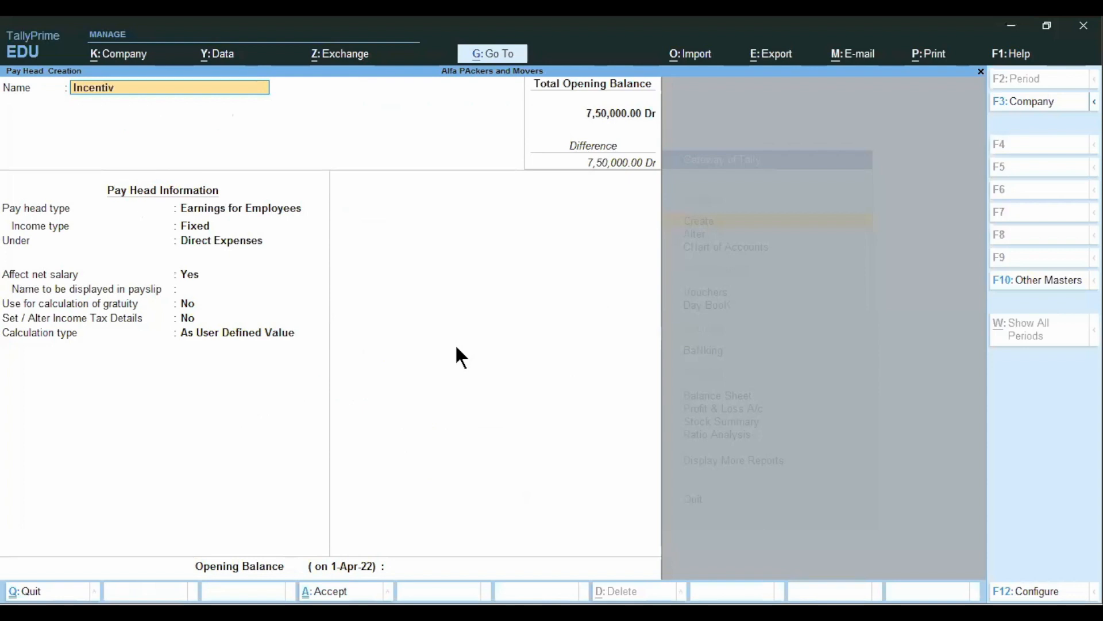
key(Return)
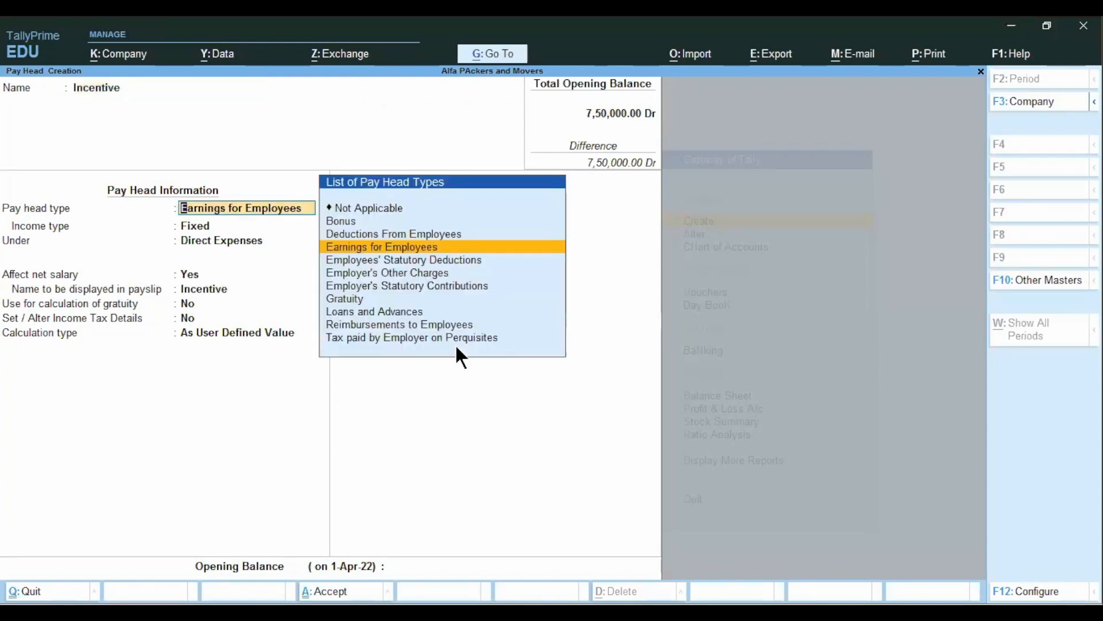
Keep Earnings for Employees as the Incentive pay head type and set its income type to Variable
key(Return)
key(Down)
key(Up)
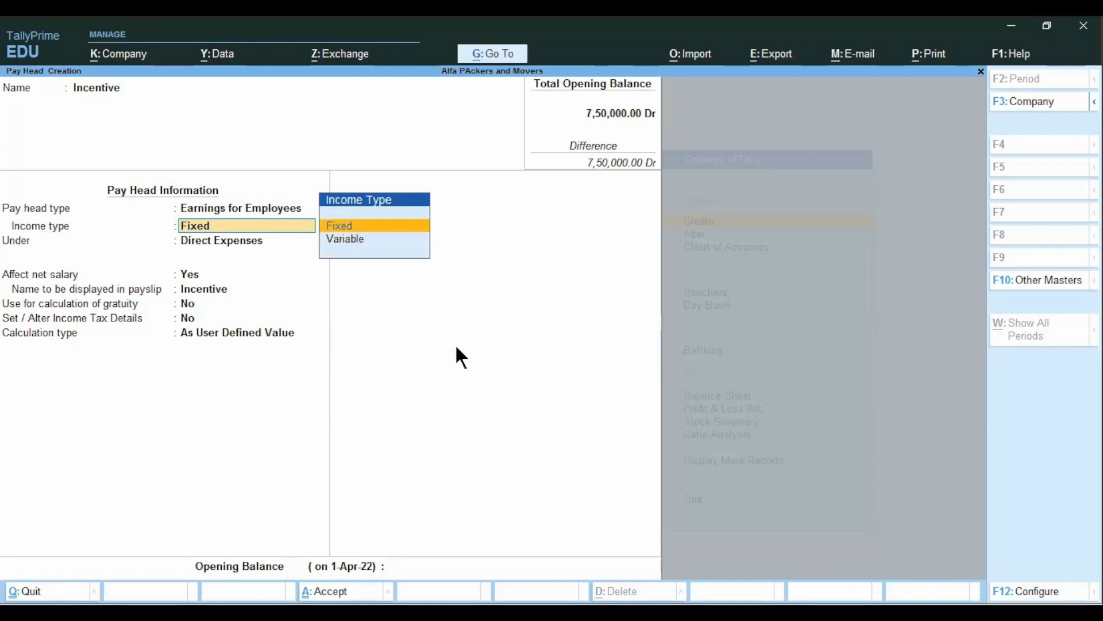
key(Down)
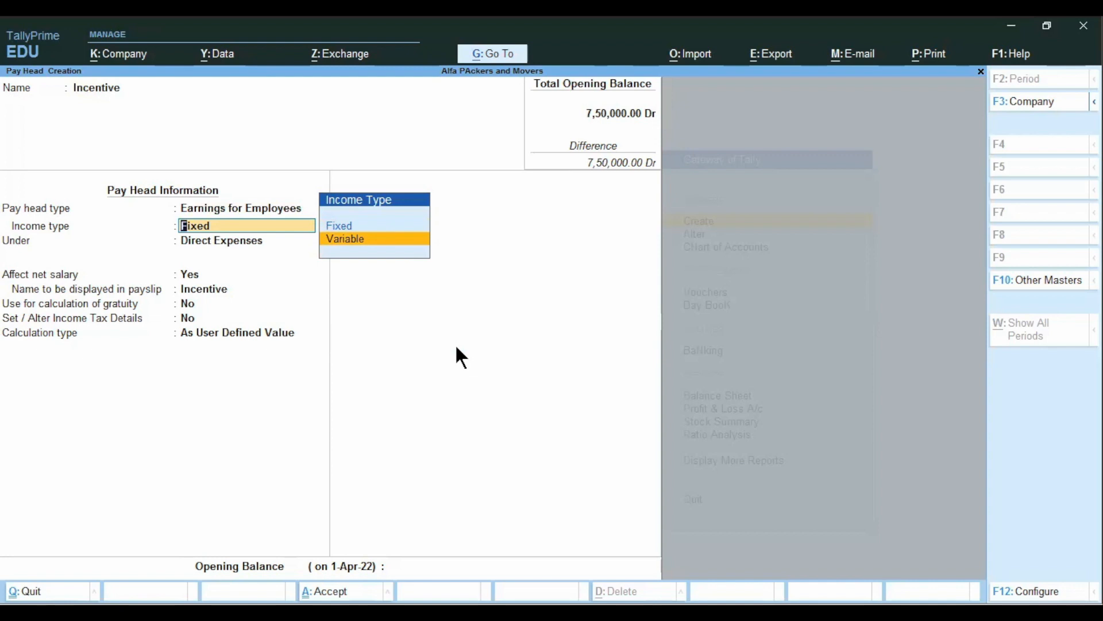
key(Return)
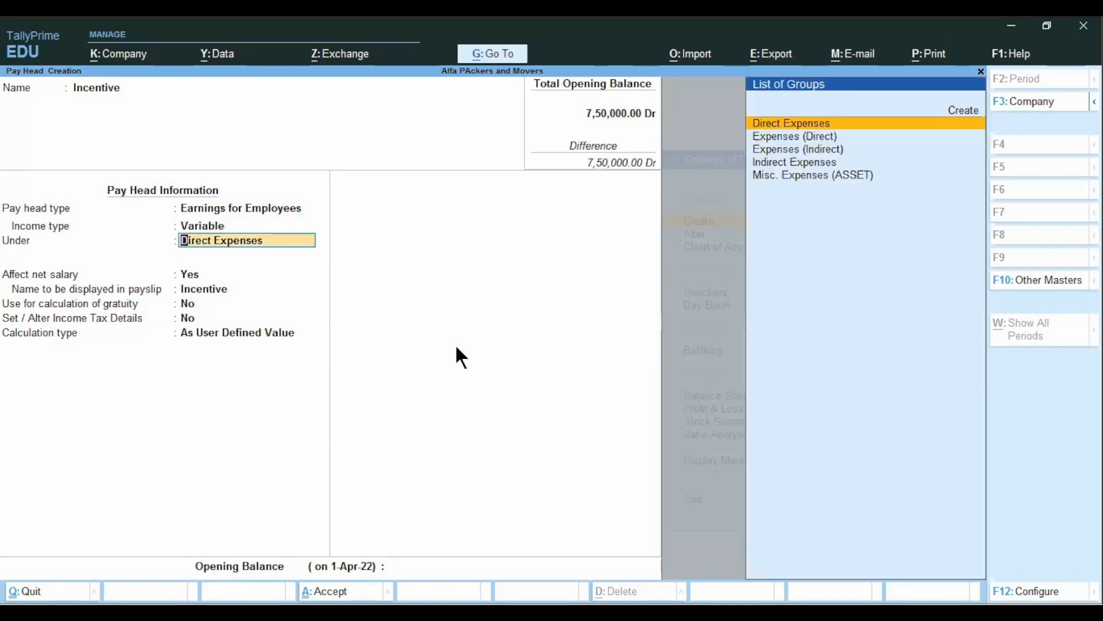
key(BackSpace)
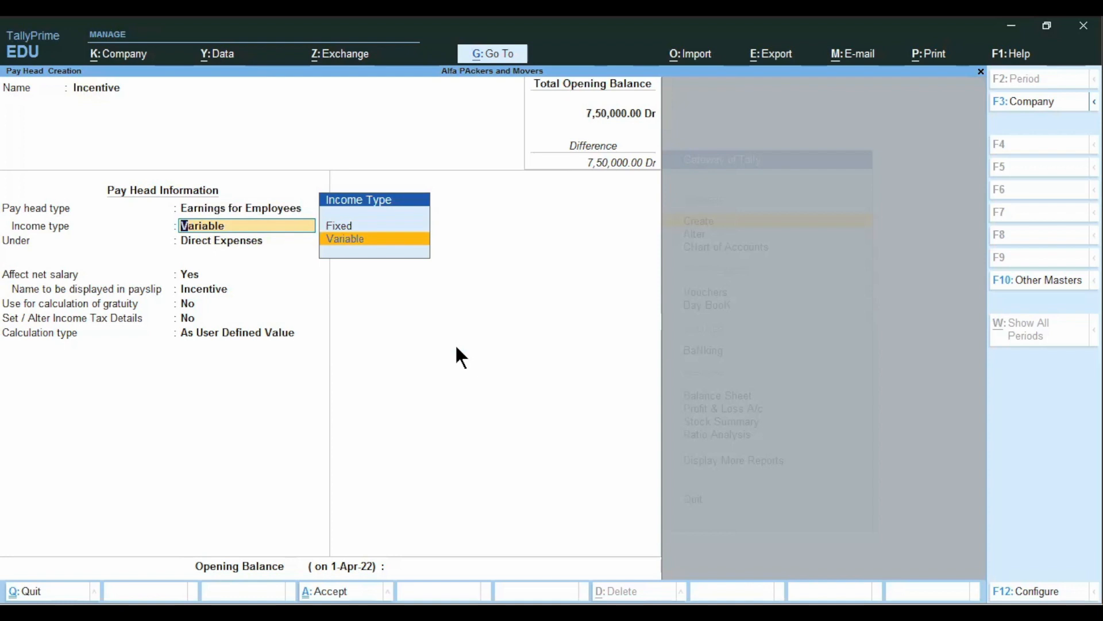
key(Return)
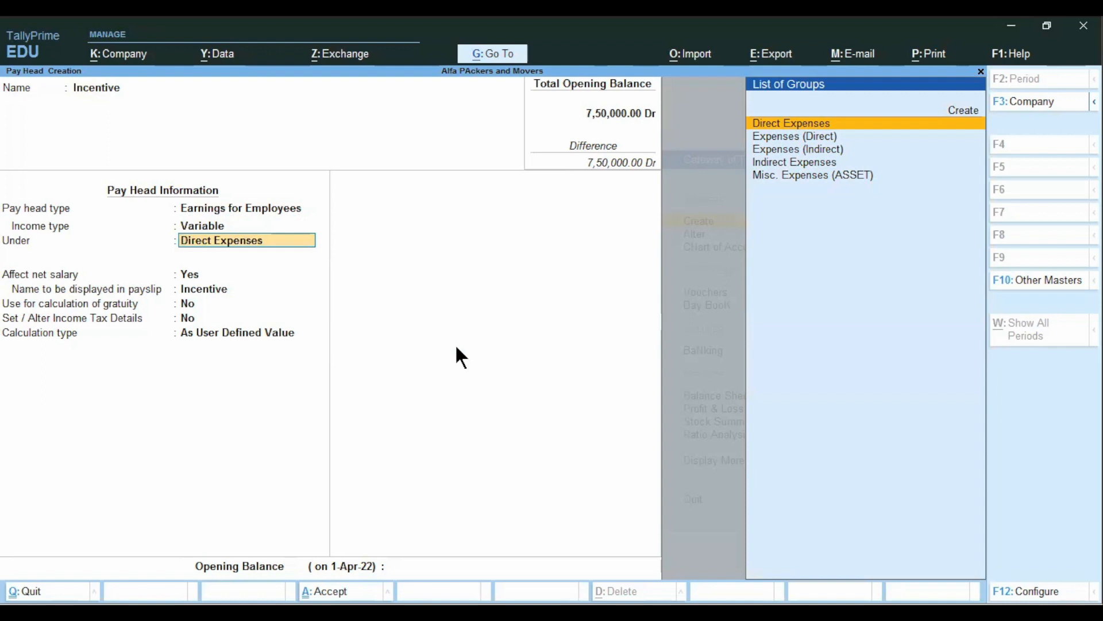
Place the Incentive pay head under the Indirect Expenses group
key(Down)
key(Down)
key(Down)
key(Return)
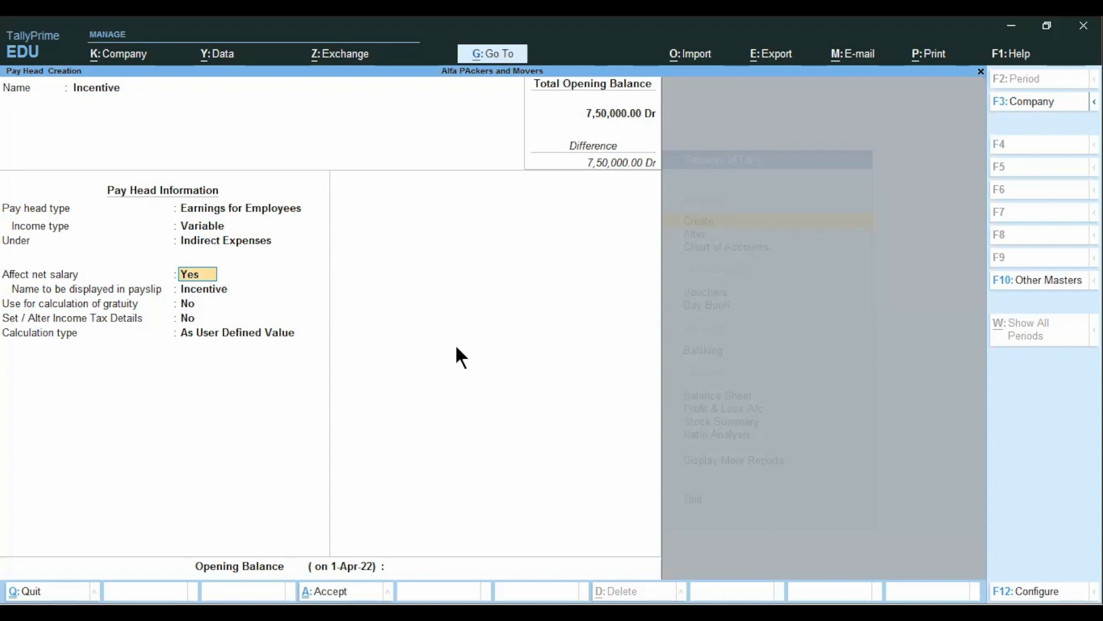
Accept Yes for affecting net salary, payslip name Incentive, and No for gratuity calculation and income tax details
key(Return)
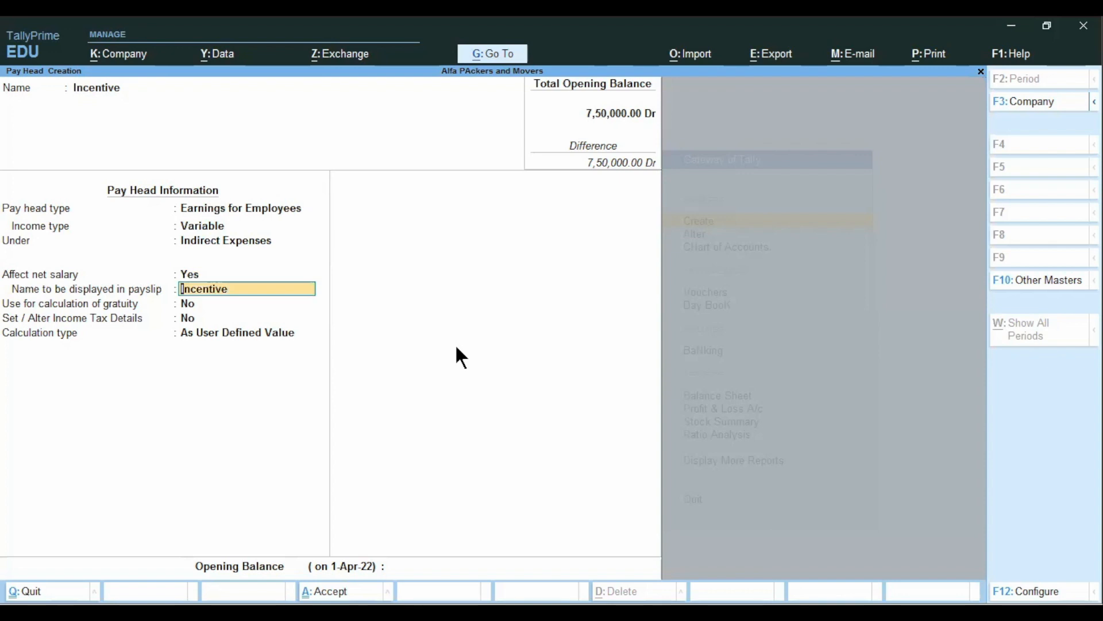
key(Return)
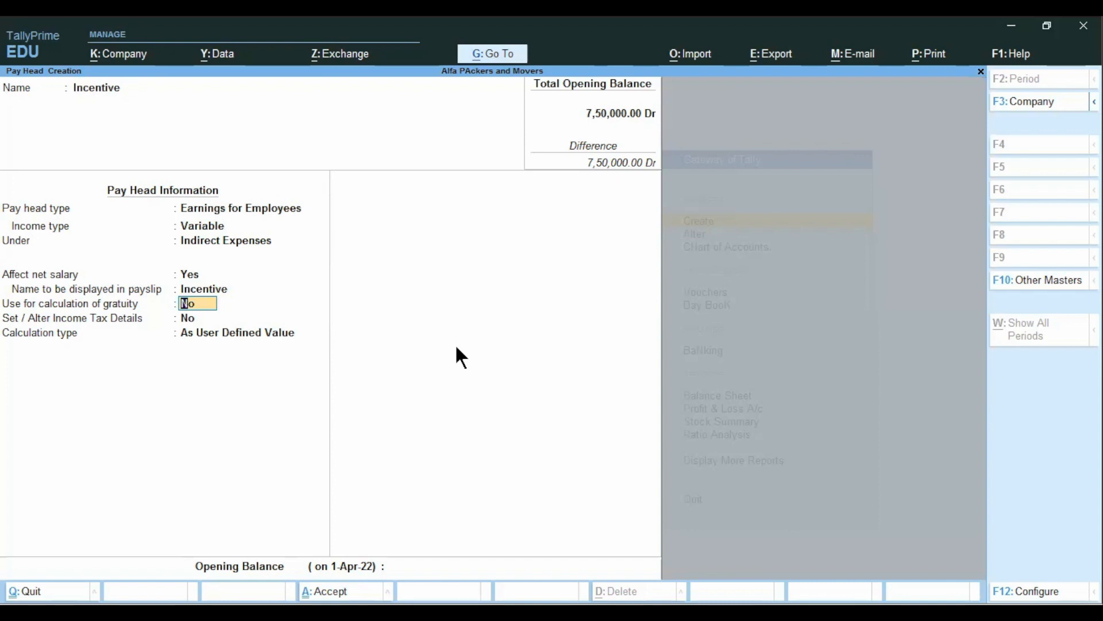
key(Return)
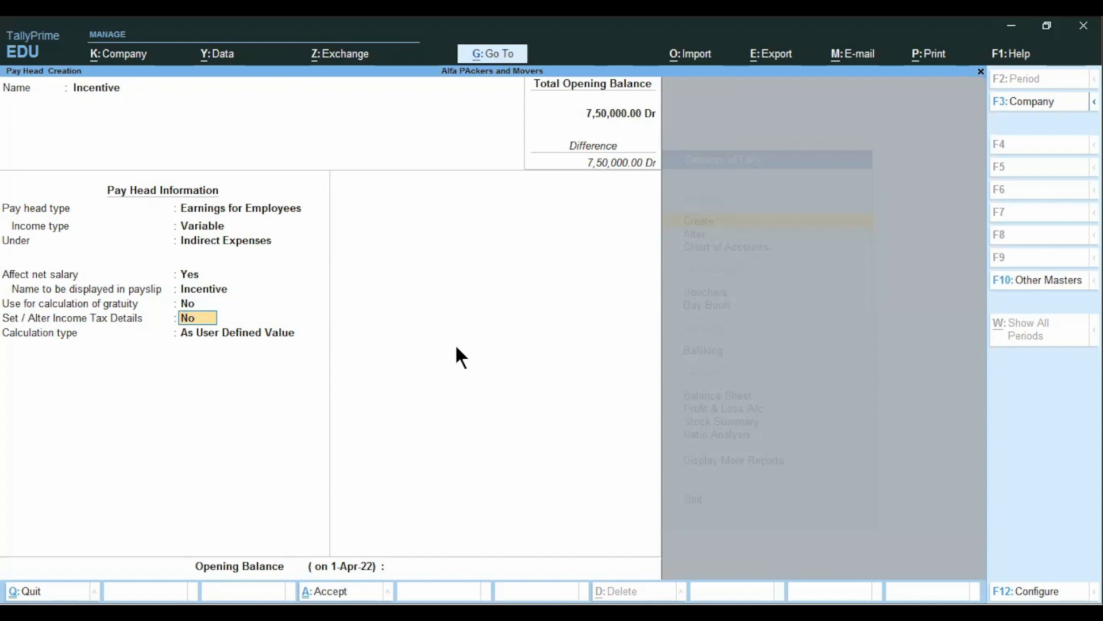
key(Return)
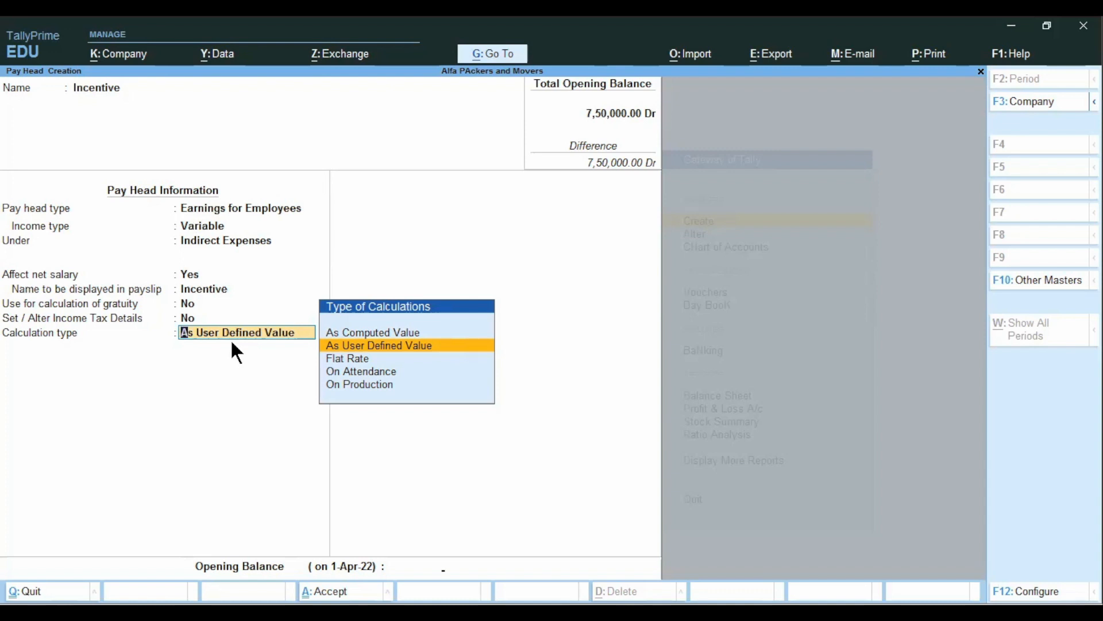
Keep the calculation type As User Defined Value and save the Incentive pay head with a blank opening balance
key(Return)
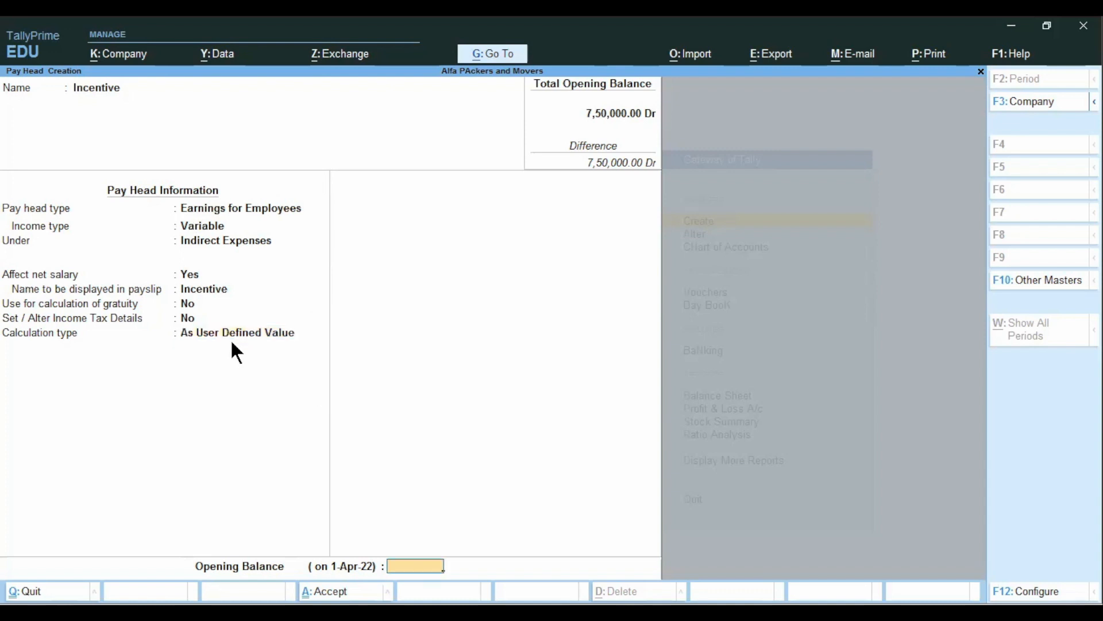
key(Return)
key(Return)
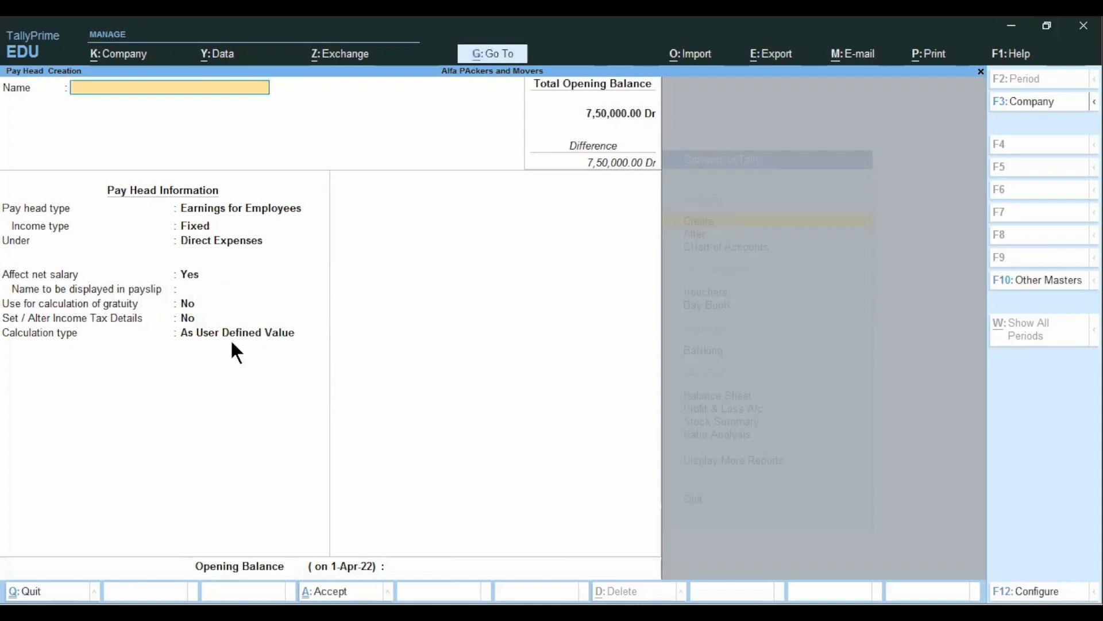
key(alt+F3)
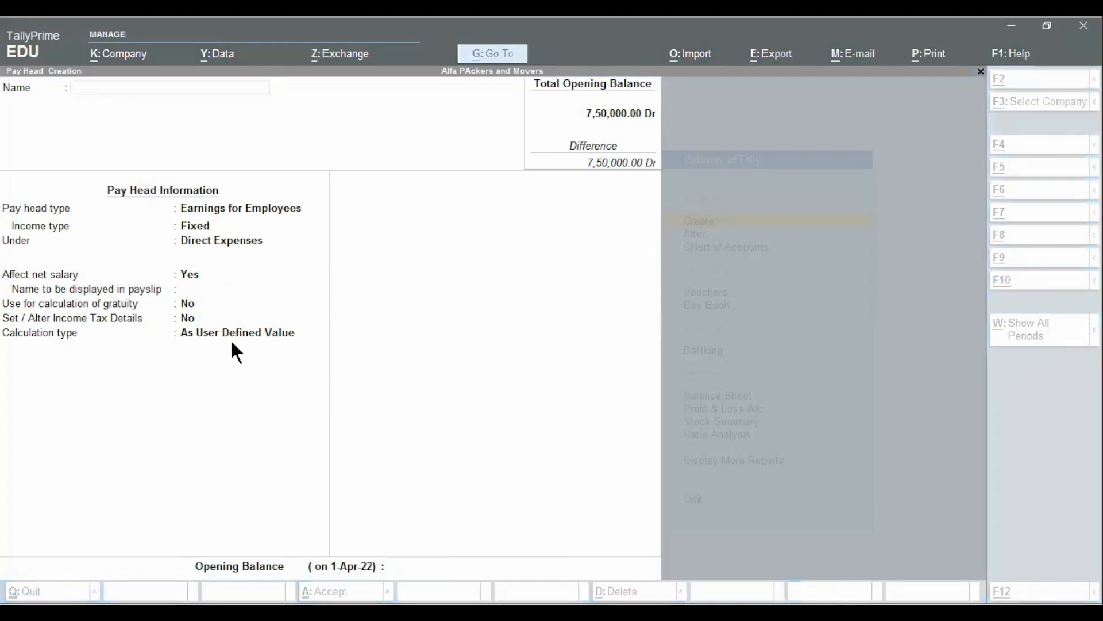